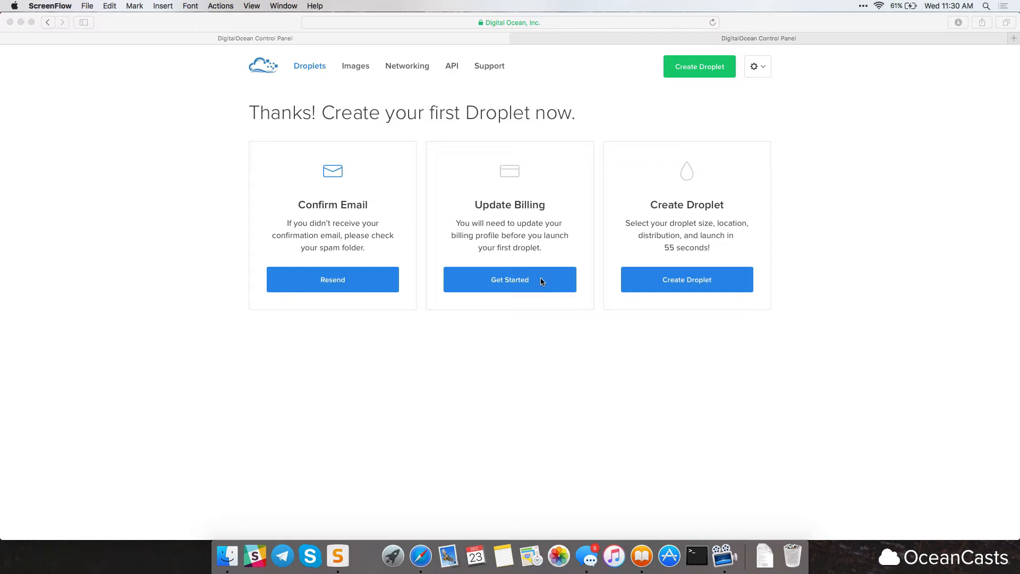
# Start a new Droplet from the LAMP on 14.04 one-click app and choose the $5/mo size.
pyautogui.click(698, 287)
pyautogui.click(691, 291)
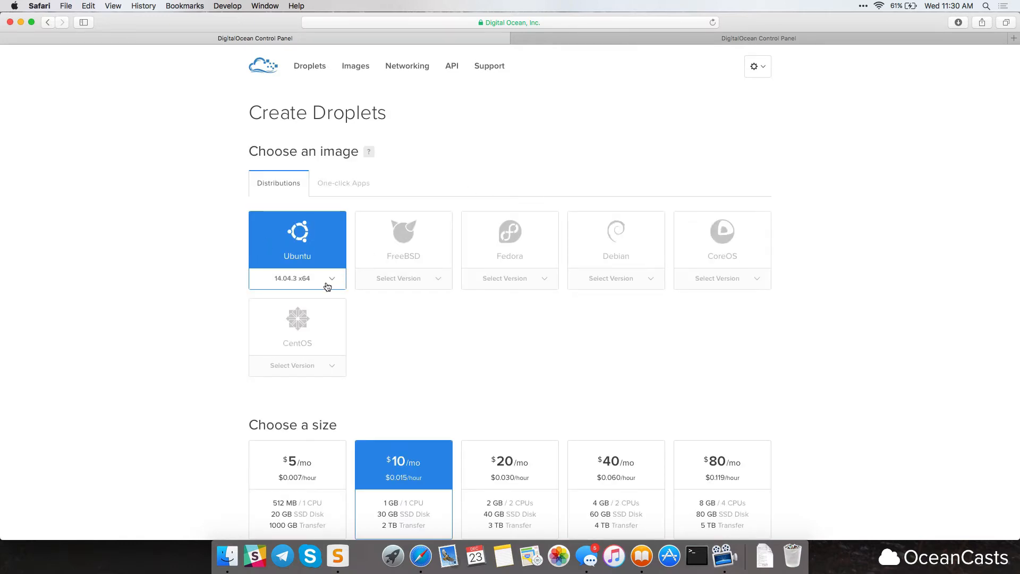
pyautogui.click(339, 191)
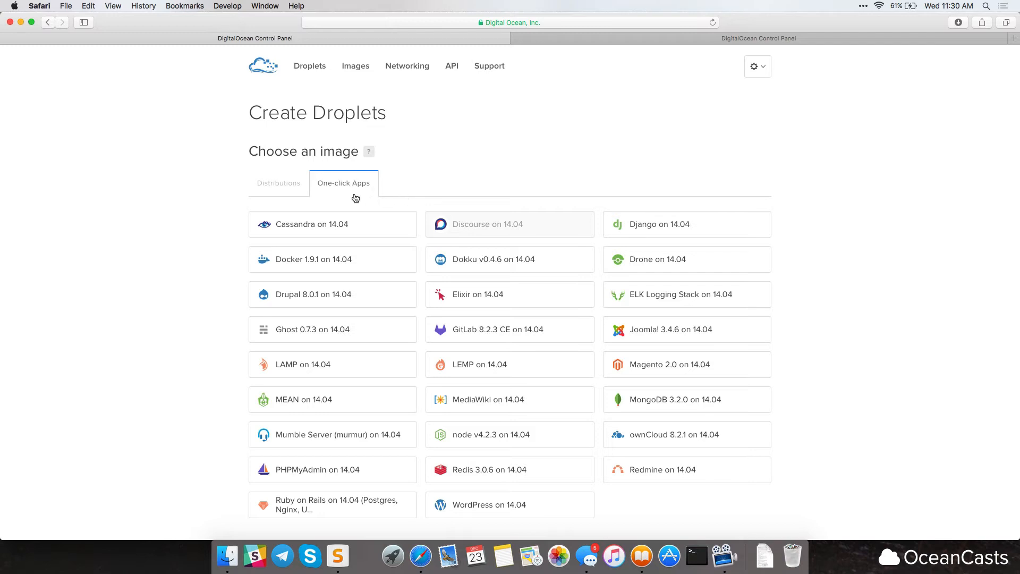
pyautogui.scroll(-3, 260, 191)
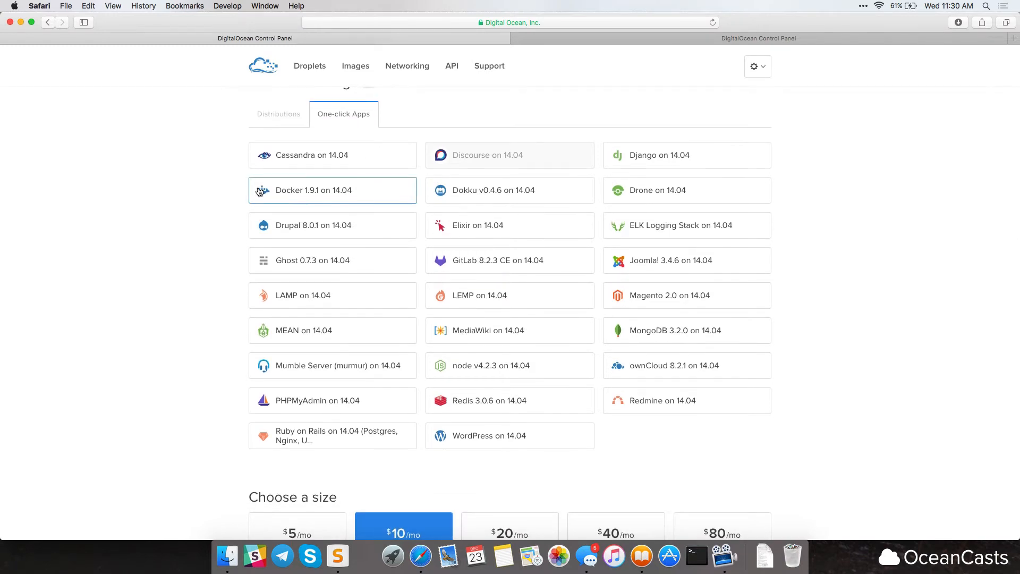
pyautogui.scroll(-2, 255, 191)
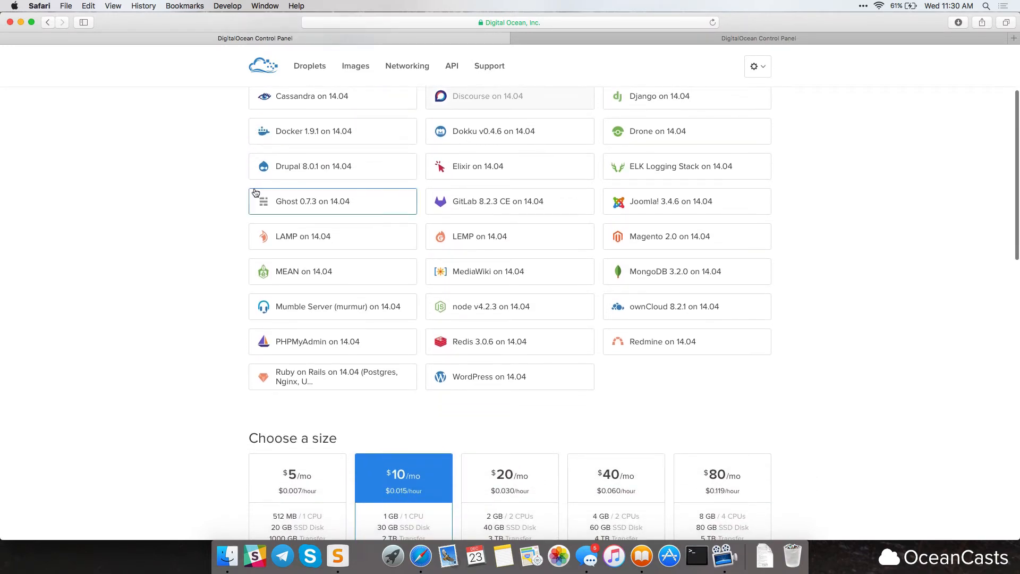
pyautogui.click(346, 245)
pyautogui.scroll(-5, 398, 303)
pyautogui.click(311, 232)
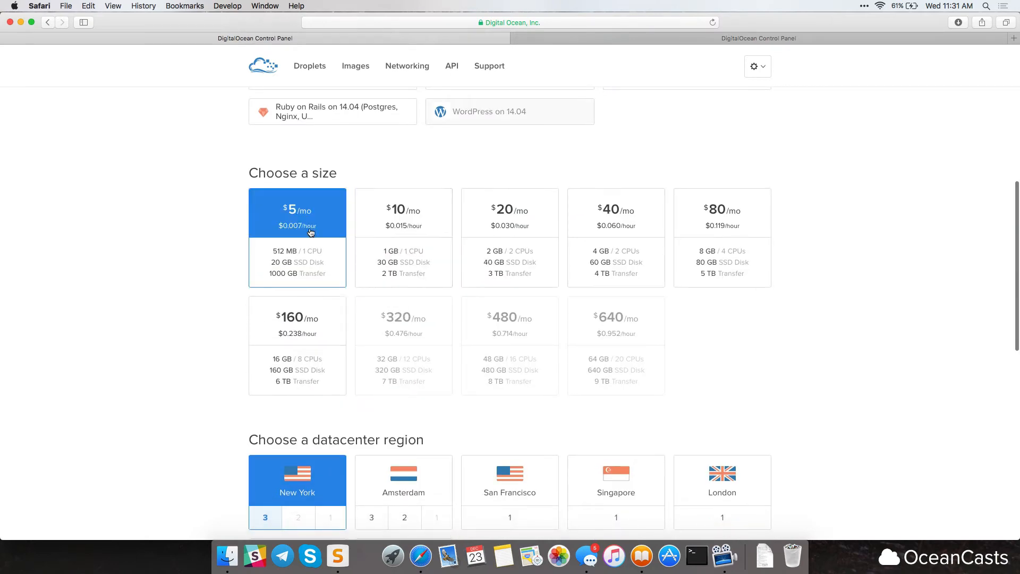
# Review the datacenter regions and additional options, and create the Droplet in New York 3 with the default hostname.
pyautogui.scroll(-10, 376, 243)
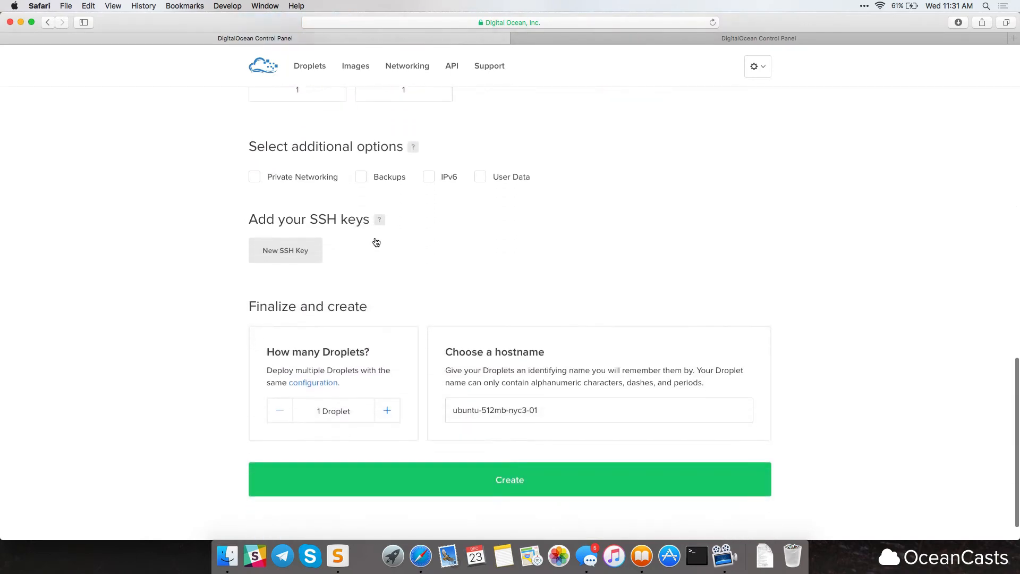
pyautogui.scroll(5, 416, 250)
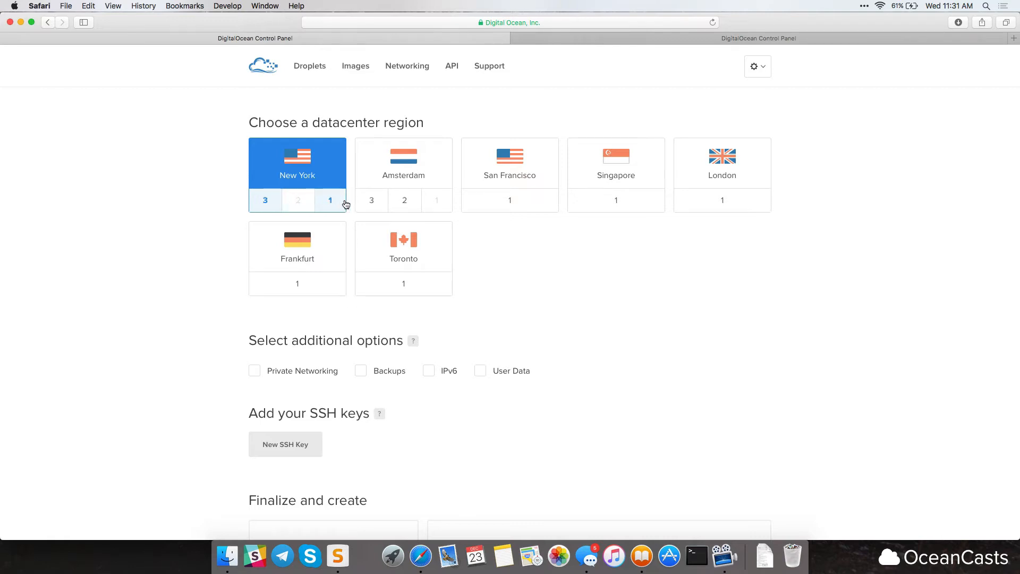
pyautogui.scroll(-5, 351, 202)
pyautogui.scroll(3, 360, 201)
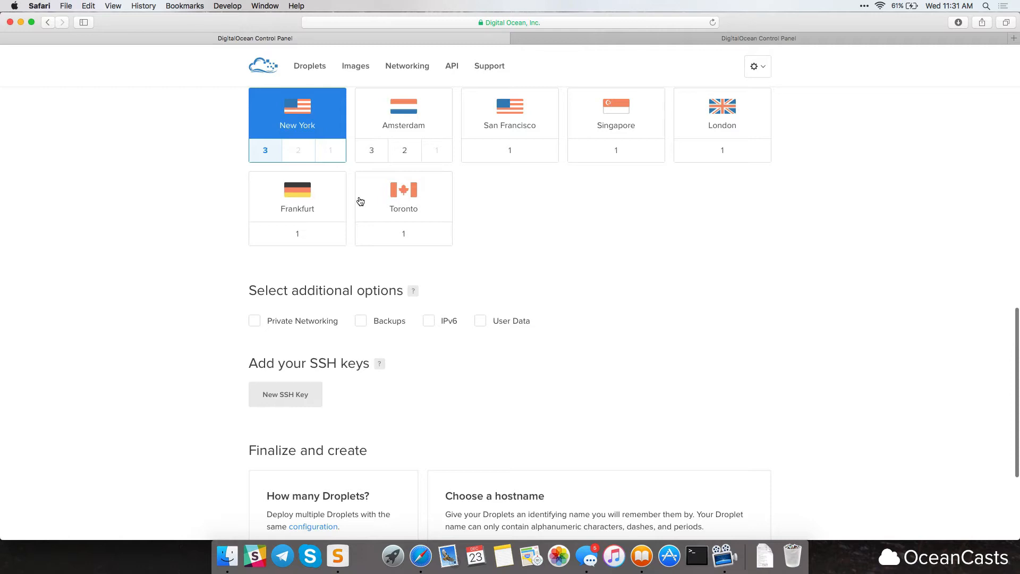
pyautogui.scroll(-4, 360, 201)
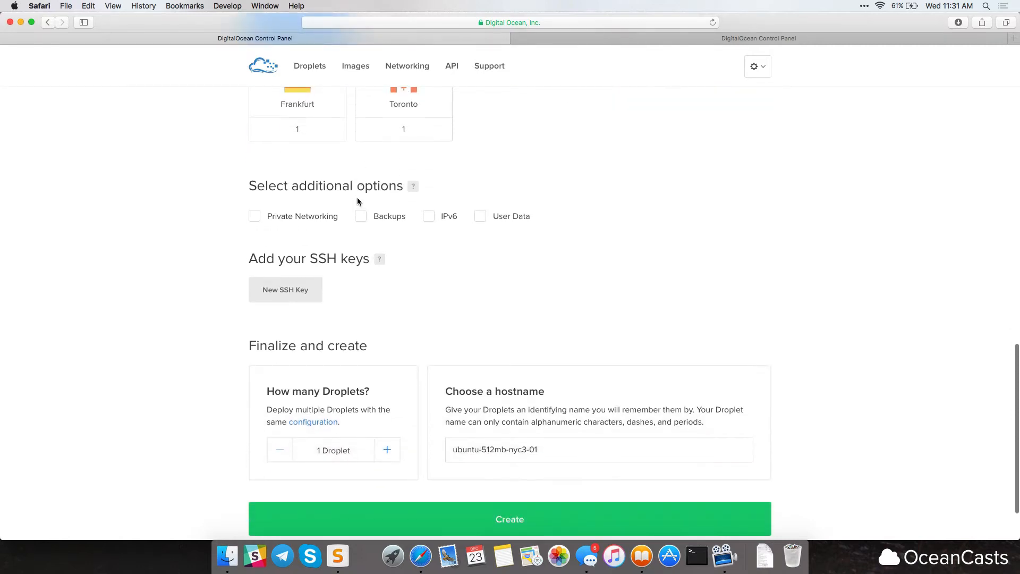
pyautogui.scroll(-3, 358, 201)
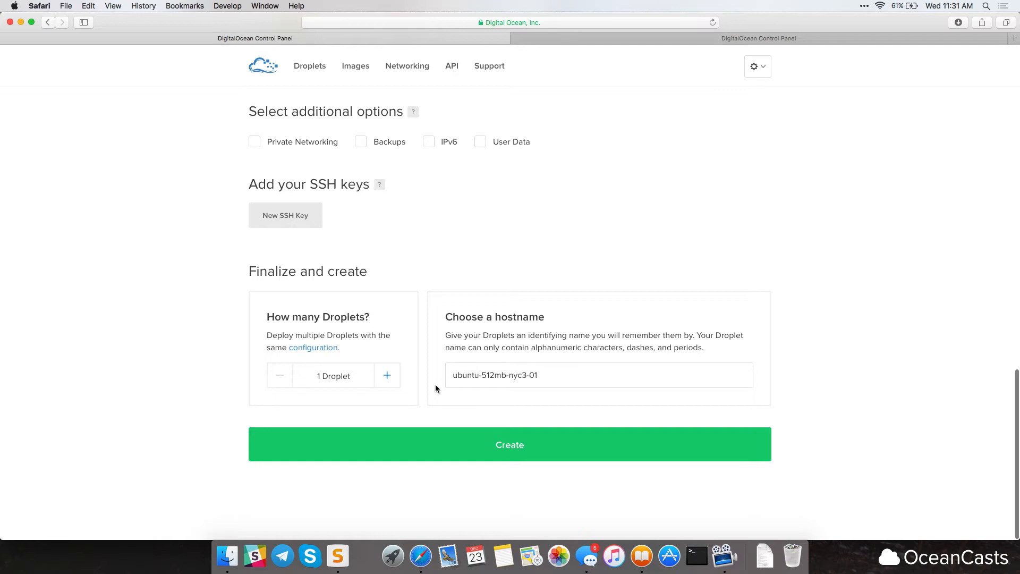
pyautogui.moveTo(453, 375); pyautogui.dragTo(567, 375)
pyautogui.click(567, 375)
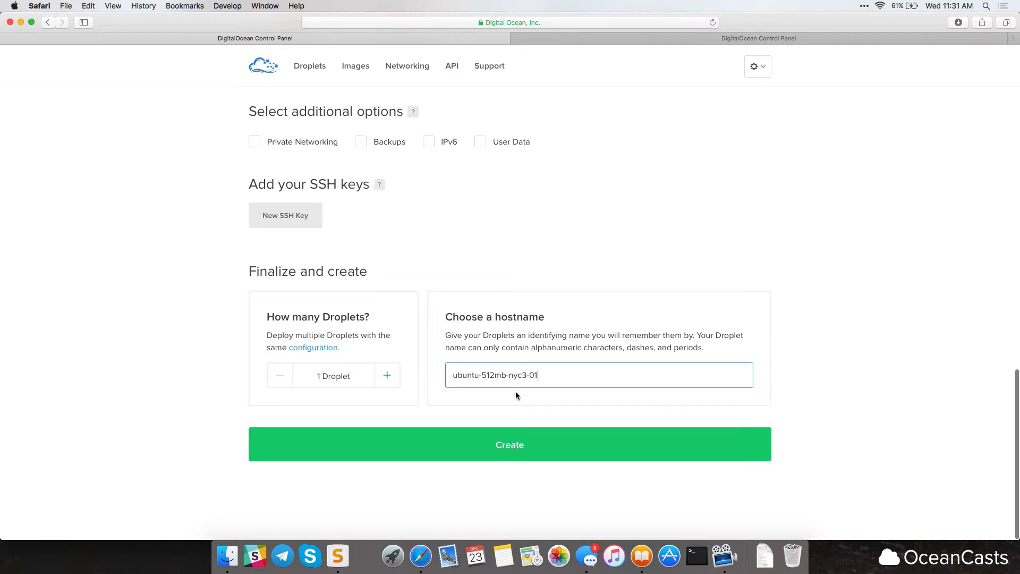
pyautogui.click(505, 438)
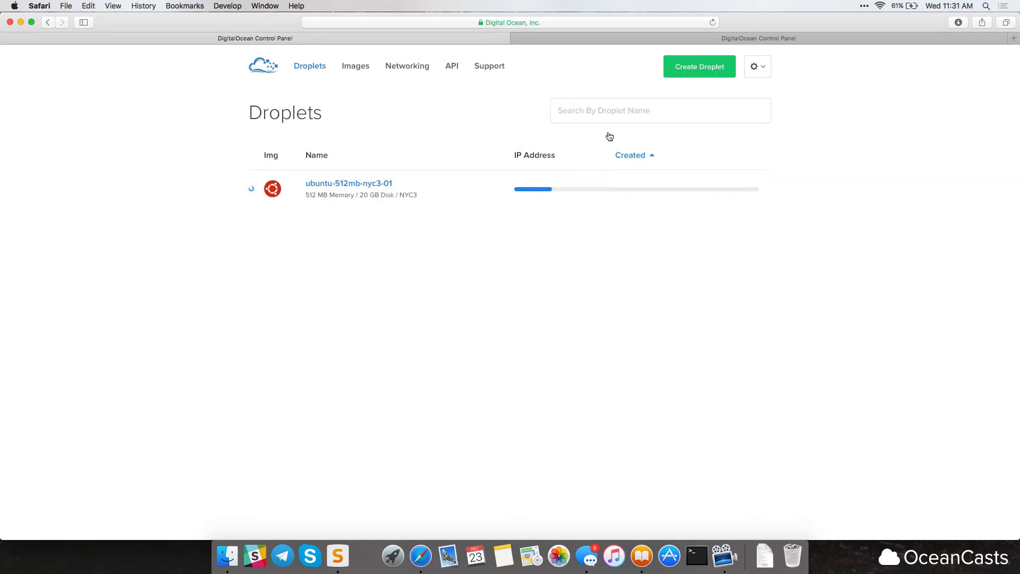
# Start a second Droplet from the LEMP on 14.04 one-click app and choose the $5/mo size.
pyautogui.click(696, 71)
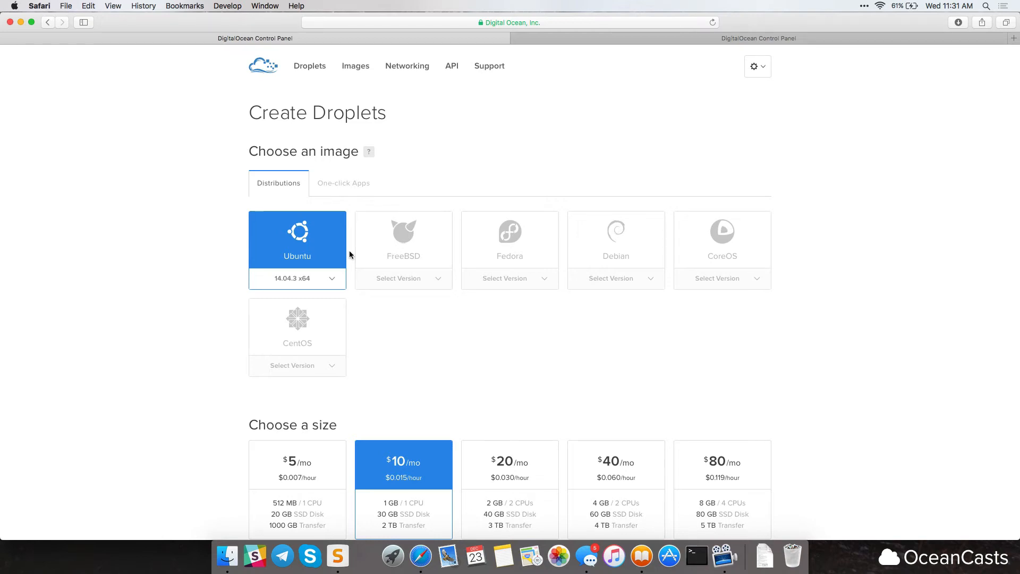
pyautogui.scroll(-2, 346, 261)
pyautogui.click(344, 147)
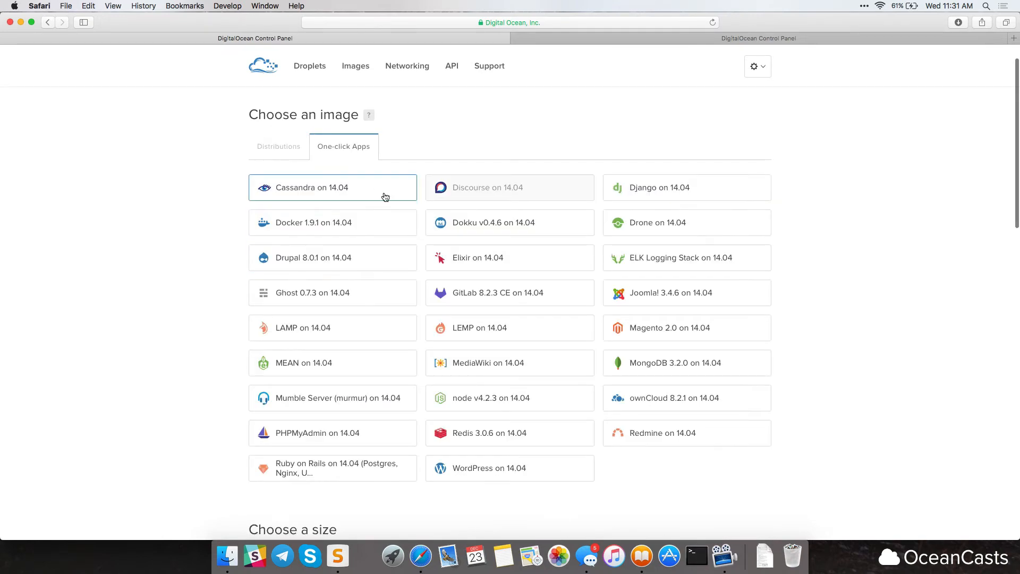
pyautogui.click(459, 330)
pyautogui.scroll(-5, 372, 322)
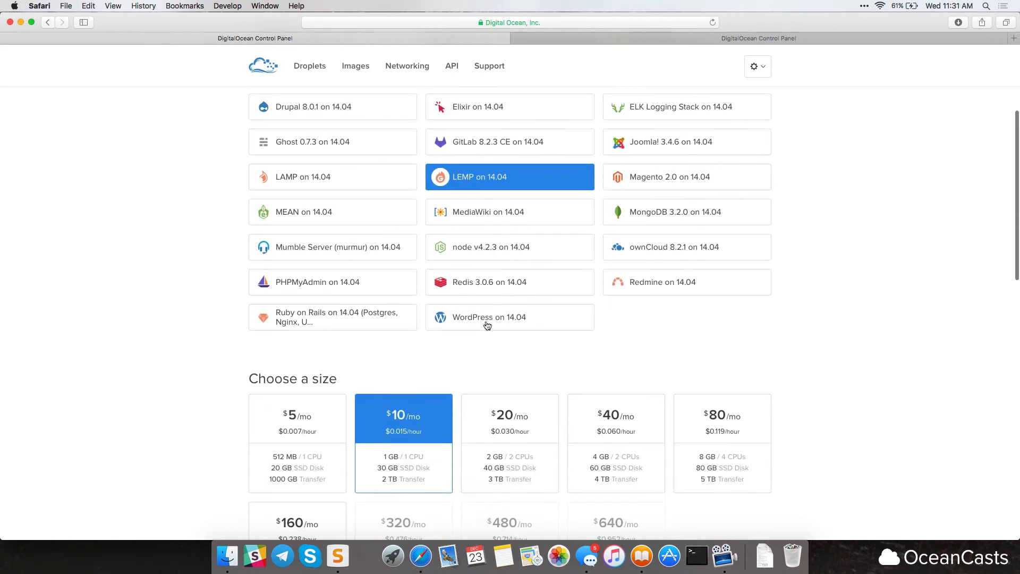
pyautogui.click(311, 314)
# Create the LEMP Droplet in New York 3 with the default hostname and no additional options.
pyautogui.scroll(-6, 171, 312)
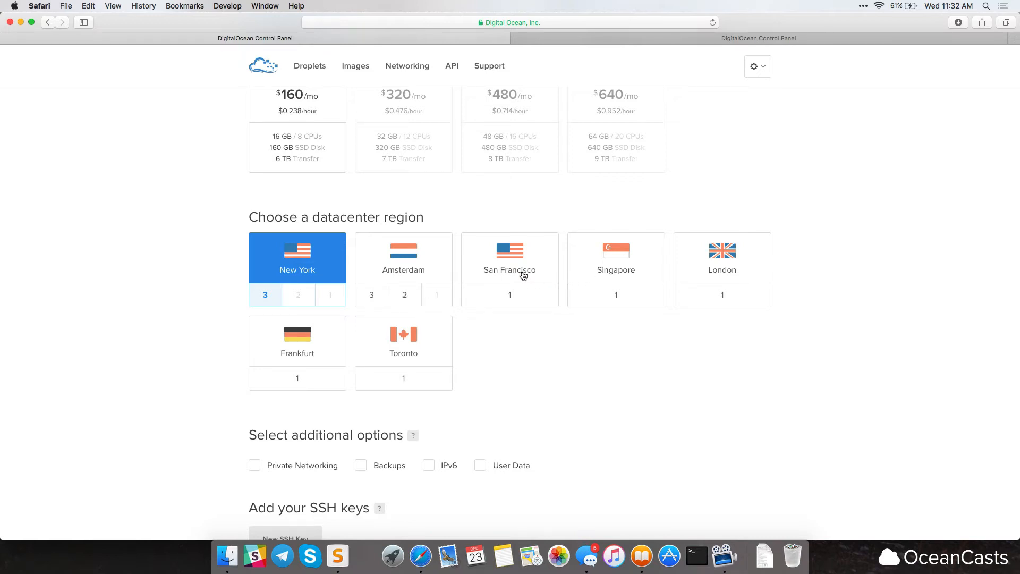
pyautogui.scroll(-1, 514, 276)
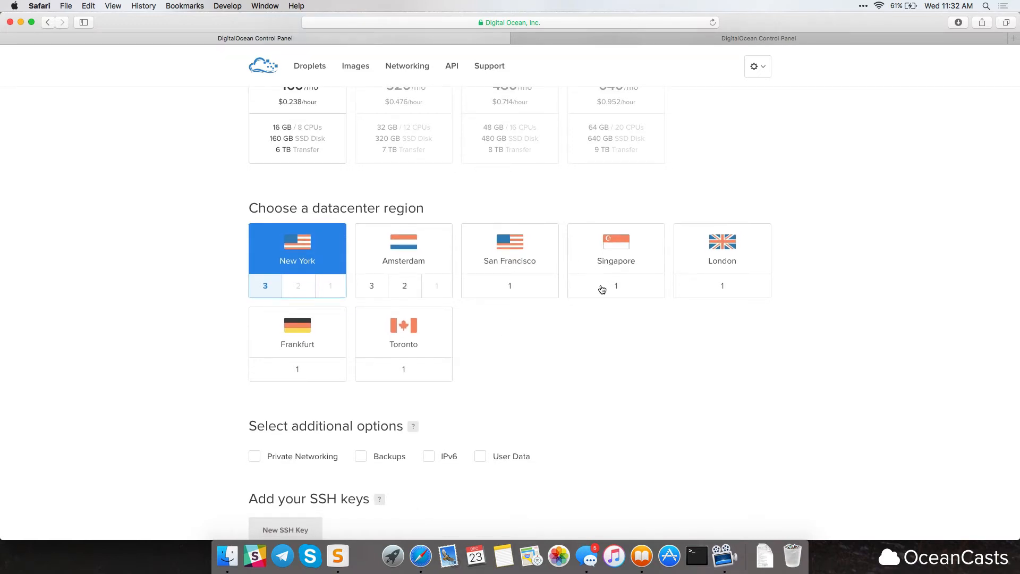
pyautogui.scroll(-10, 559, 304)
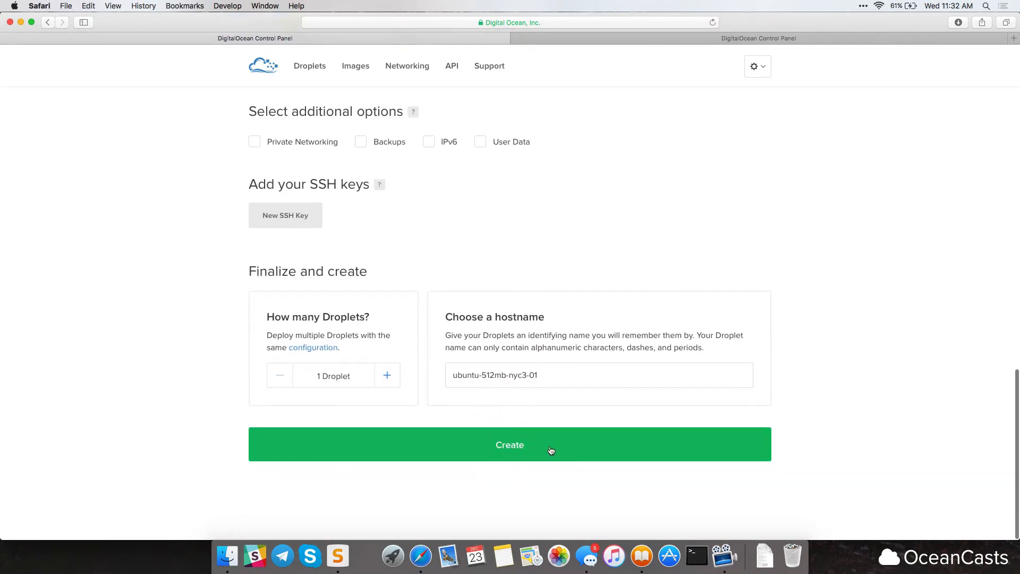
pyautogui.click(551, 451)
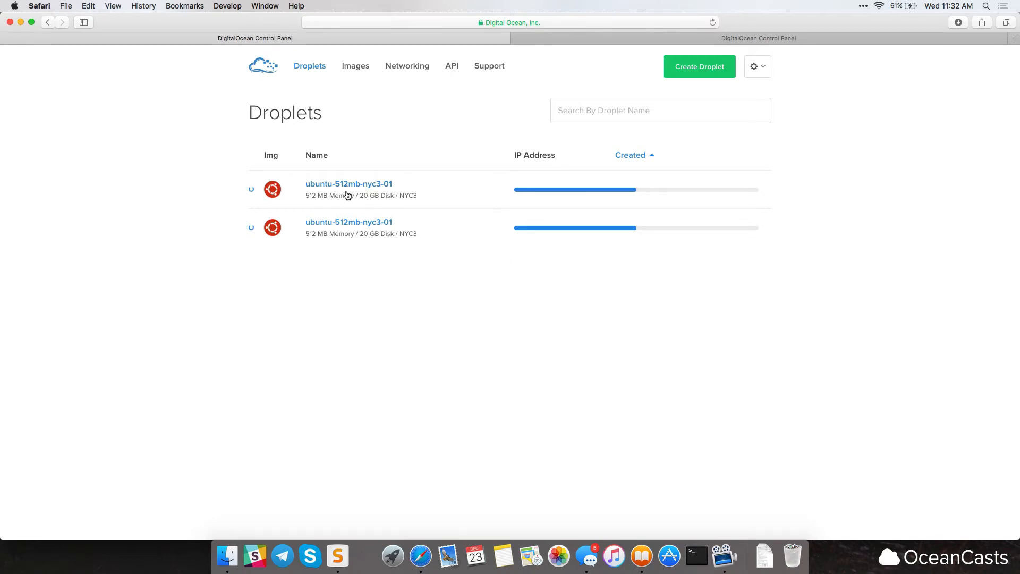
# Open each of the two Droplets from the Droplets list in its own new browser tab.
pyautogui.click(349, 225)
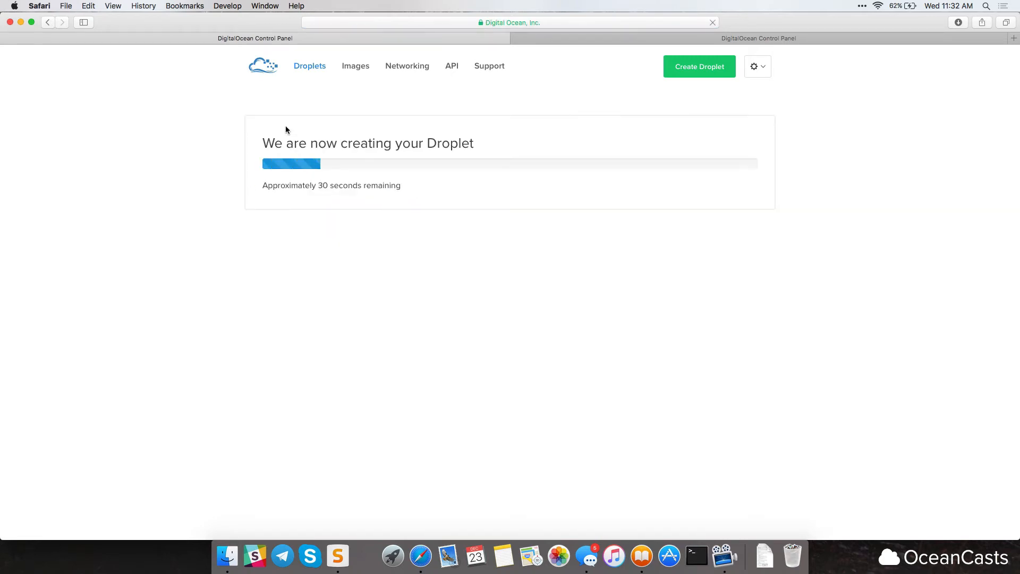
pyautogui.click(53, 22)
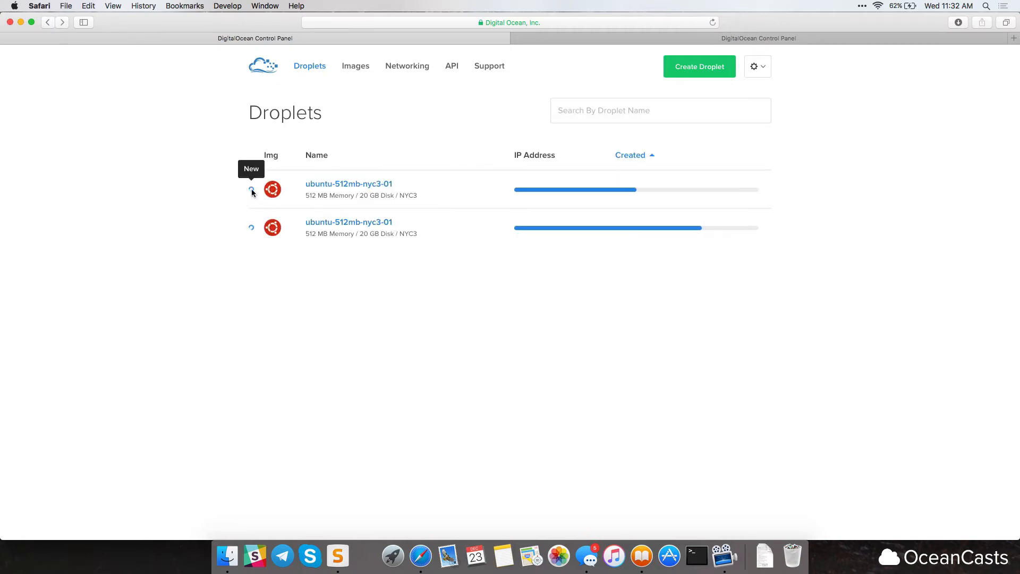
pyautogui.rightClick(336, 184)
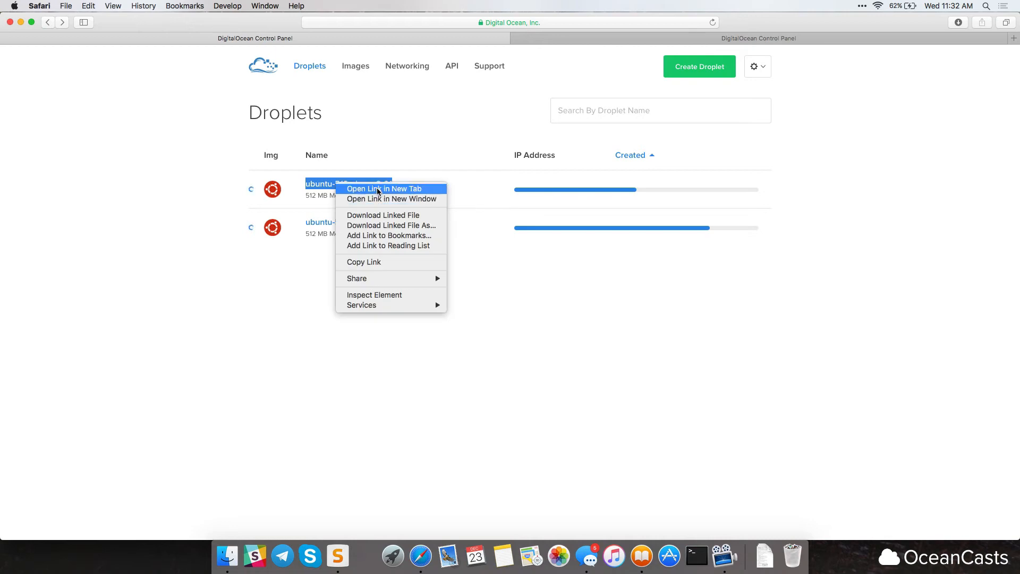
pyautogui.click(370, 190)
pyautogui.rightClick(354, 226)
pyautogui.click(364, 231)
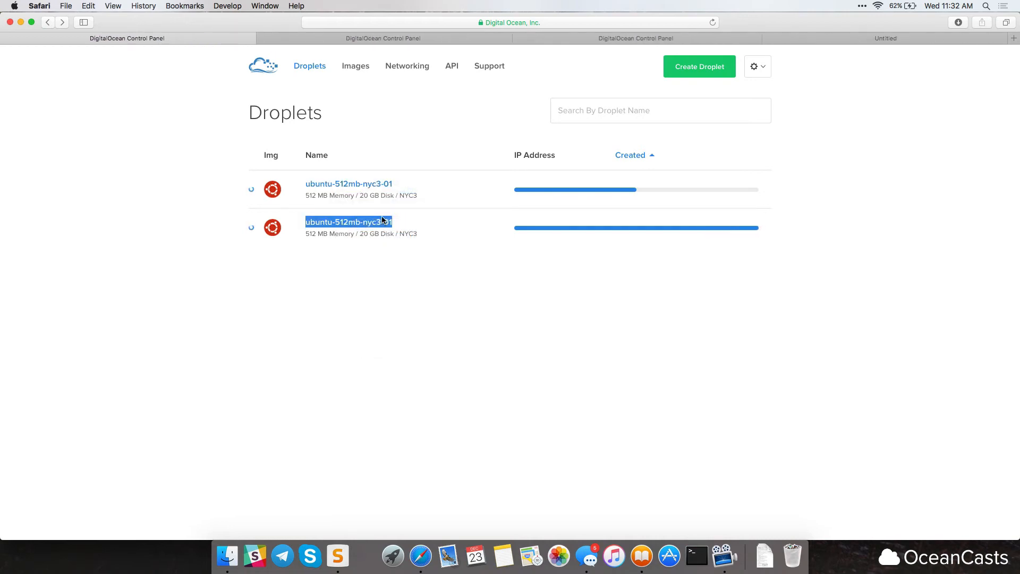
# Check the creation progress and the installed image on the two Droplet pages.
pyautogui.click(556, 40)
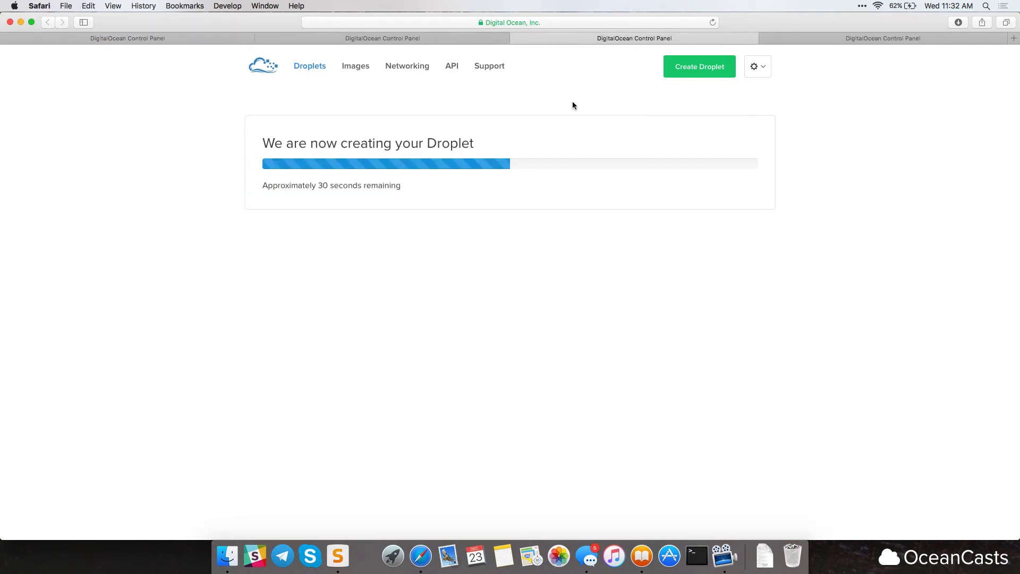
pyautogui.click(864, 41)
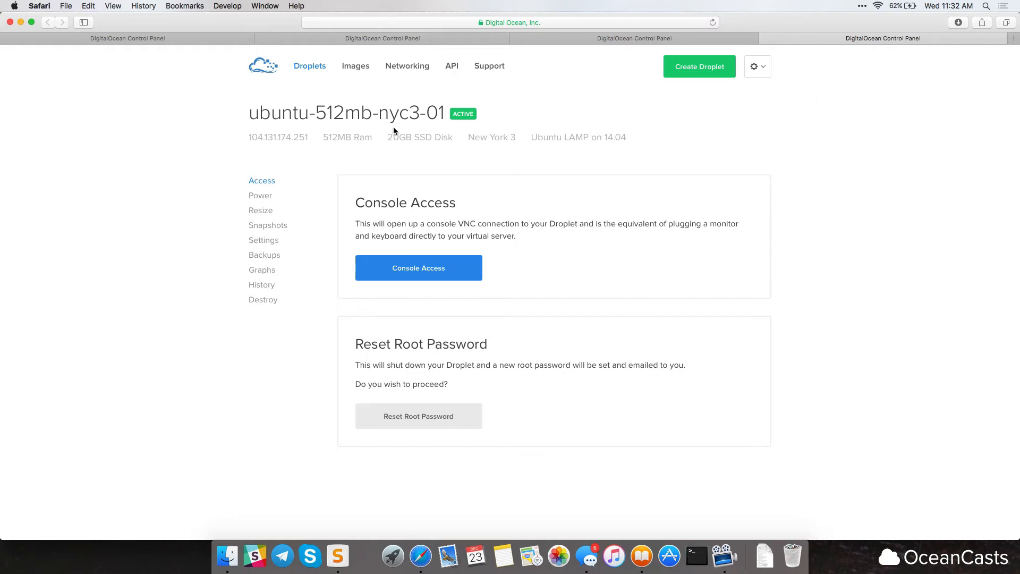
pyautogui.doubleClick(571, 140)
pyautogui.click(472, 163)
# Rename the Ubuntu LAMP Droplet to "servera" in its settings.
pyautogui.click(264, 239)
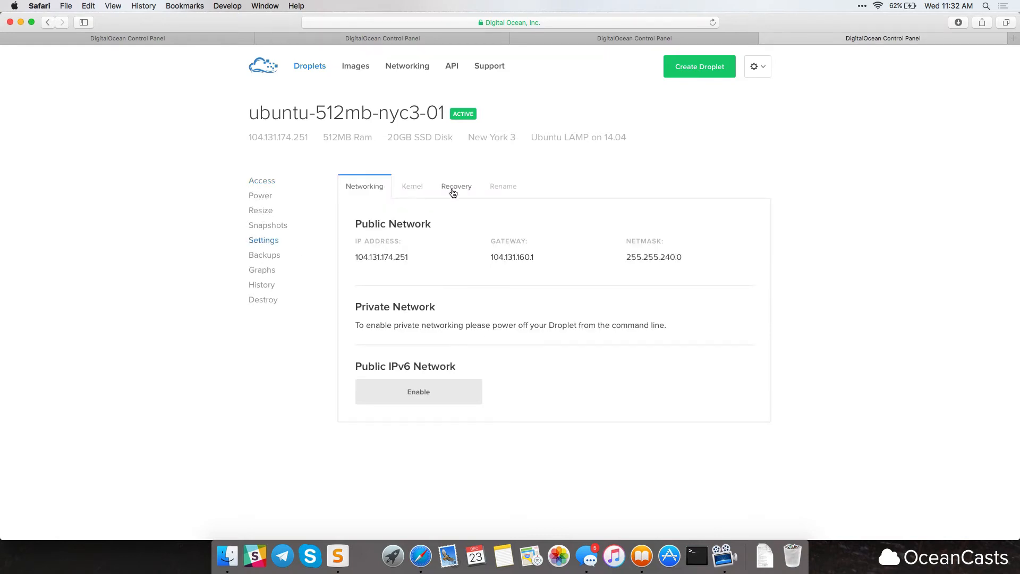
pyautogui.click(486, 190)
pyautogui.click(465, 270)
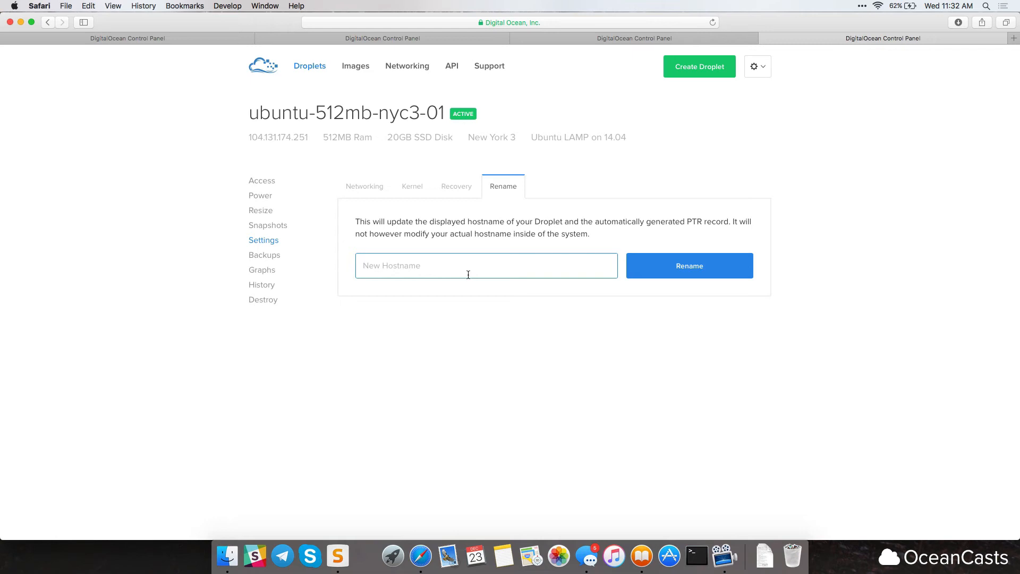
pyautogui.write('servera')
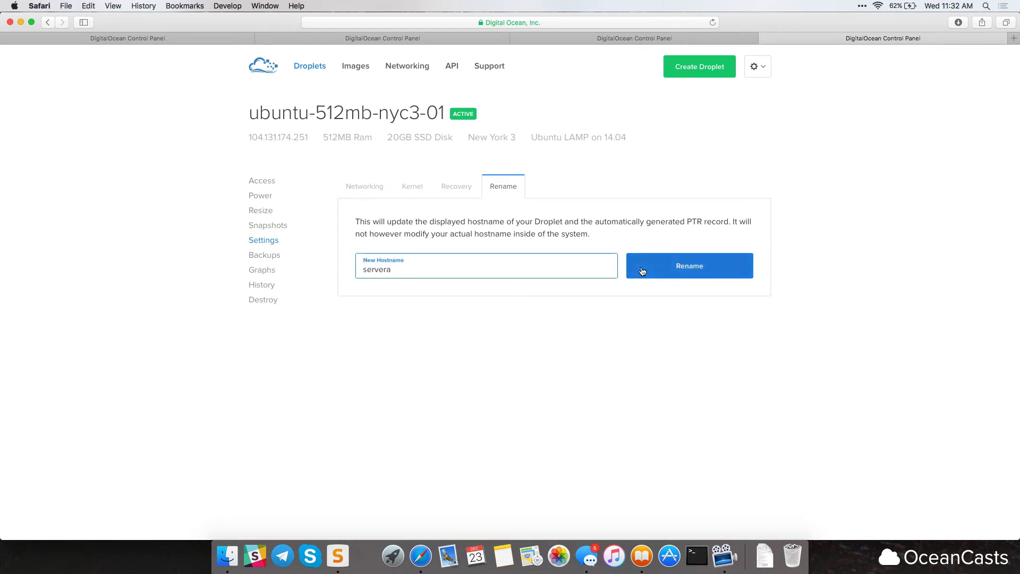
pyautogui.click(642, 271)
# Reload the page of the Droplet that is still being created and close the spare control panel tab.
pyautogui.click(652, 38)
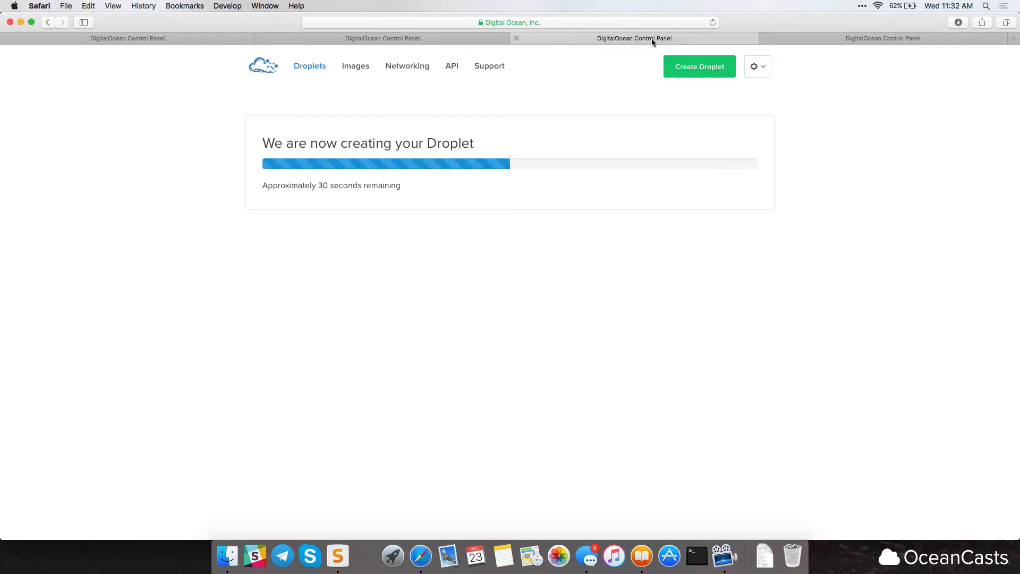
pyautogui.press('super+r')
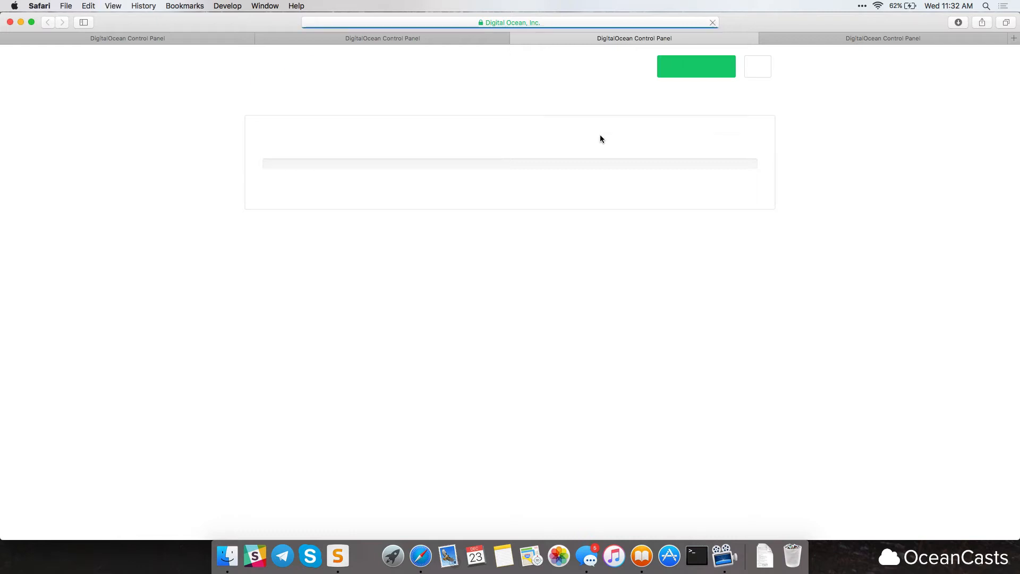
pyautogui.click(434, 38)
pyautogui.click(261, 38)
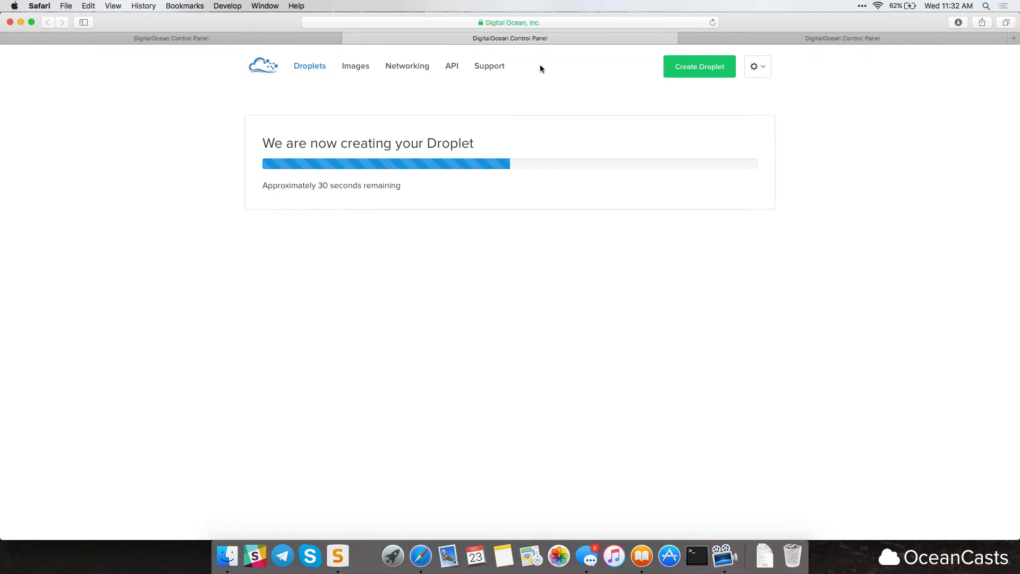
# View servera's access options and show its additional actions in the Droplets list.
pyautogui.click(755, 37)
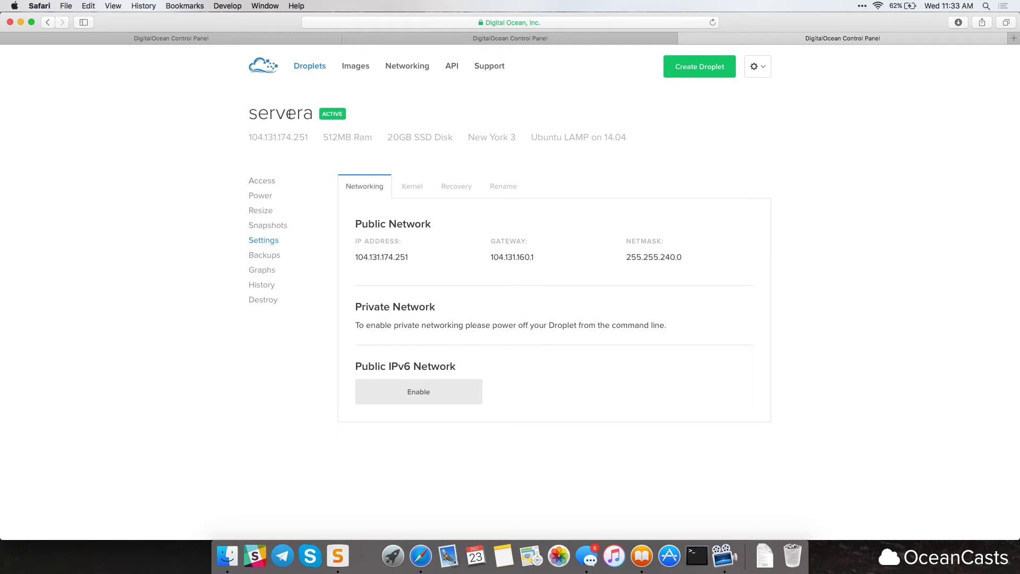
pyautogui.click(271, 181)
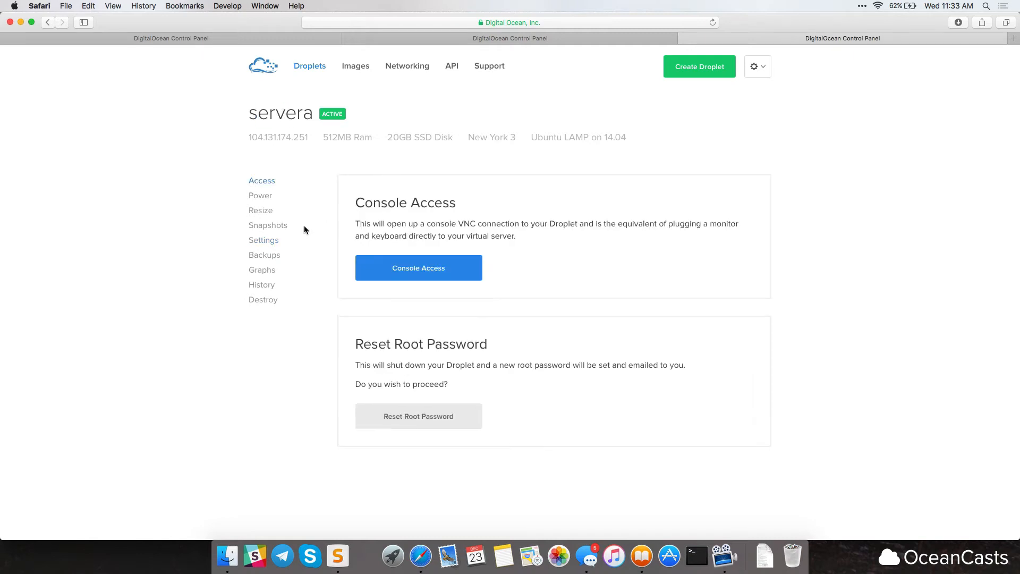
pyautogui.click(314, 70)
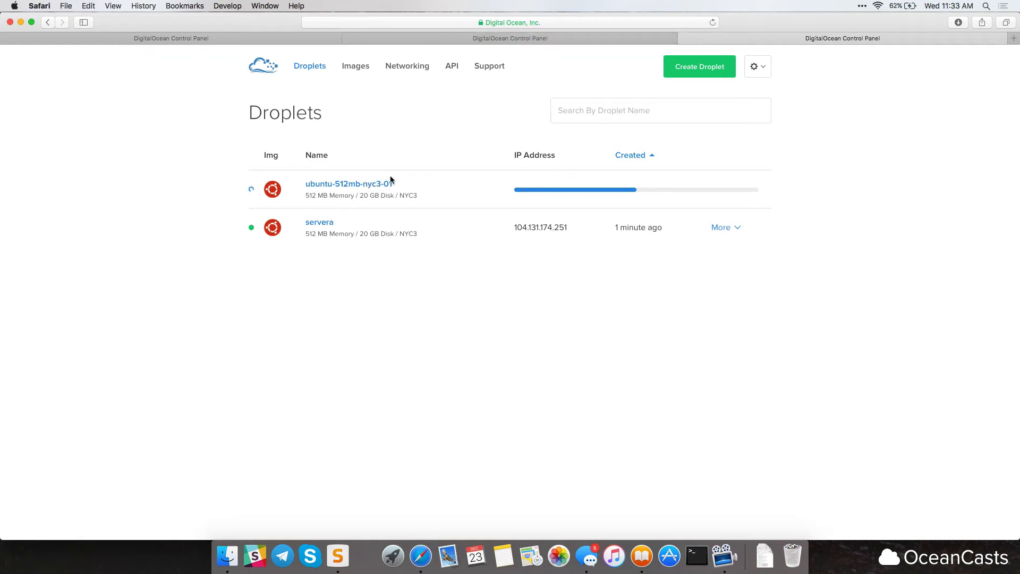
pyautogui.click(722, 228)
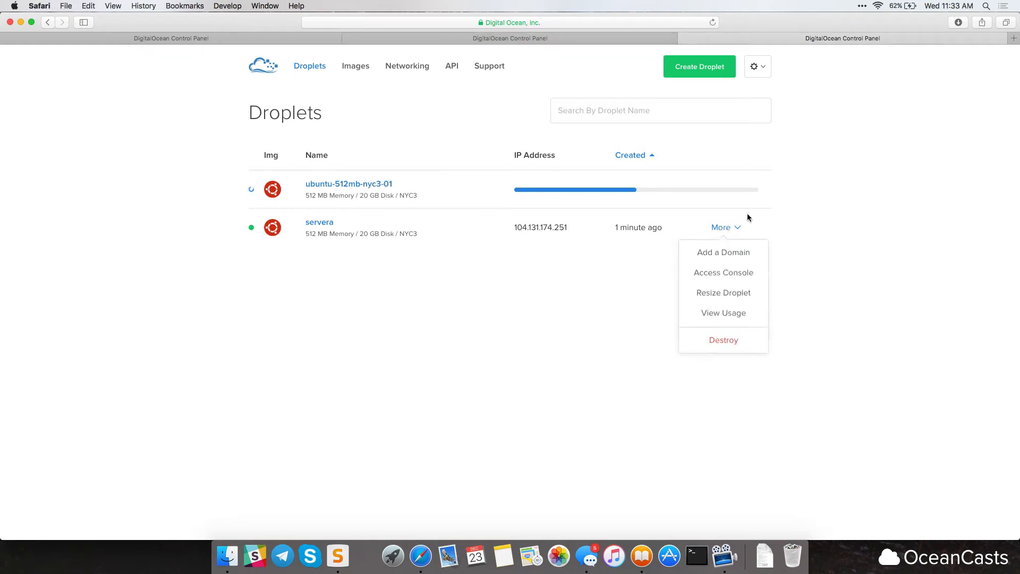
# Rename the Ubuntu LEMP Droplet to "serverb" in its settings.
pyautogui.click(812, 211)
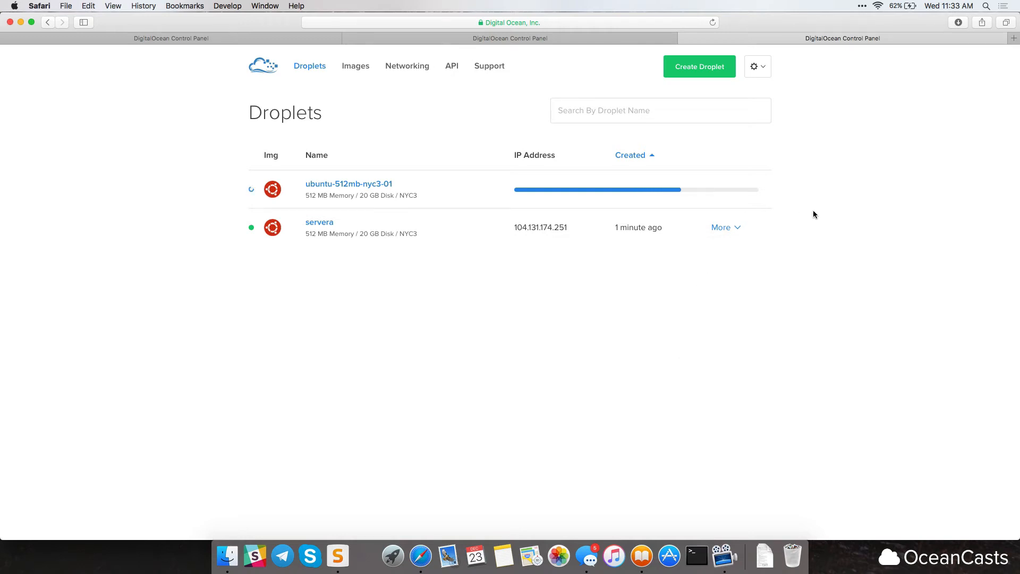
pyautogui.click(581, 39)
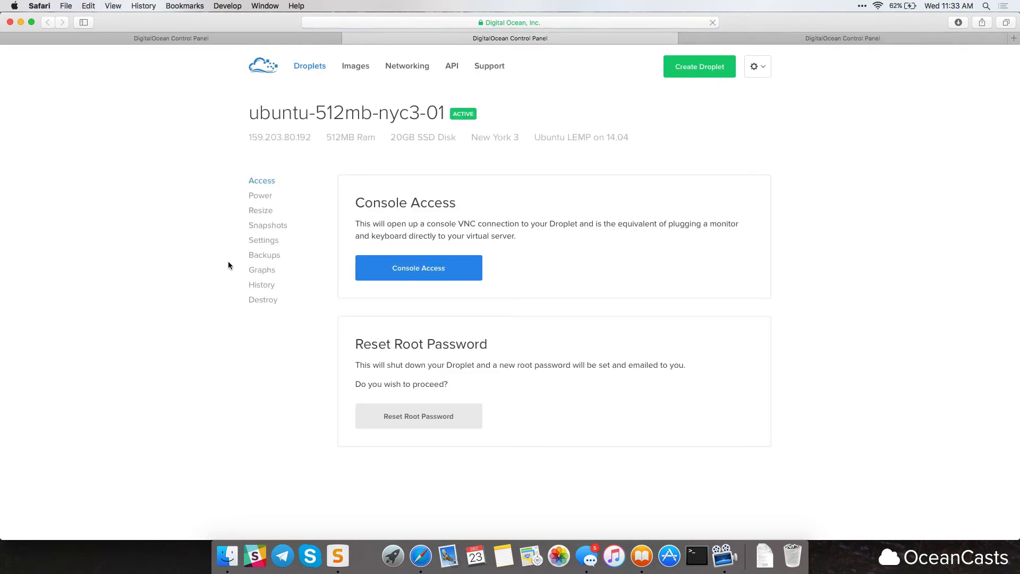
pyautogui.click(264, 240)
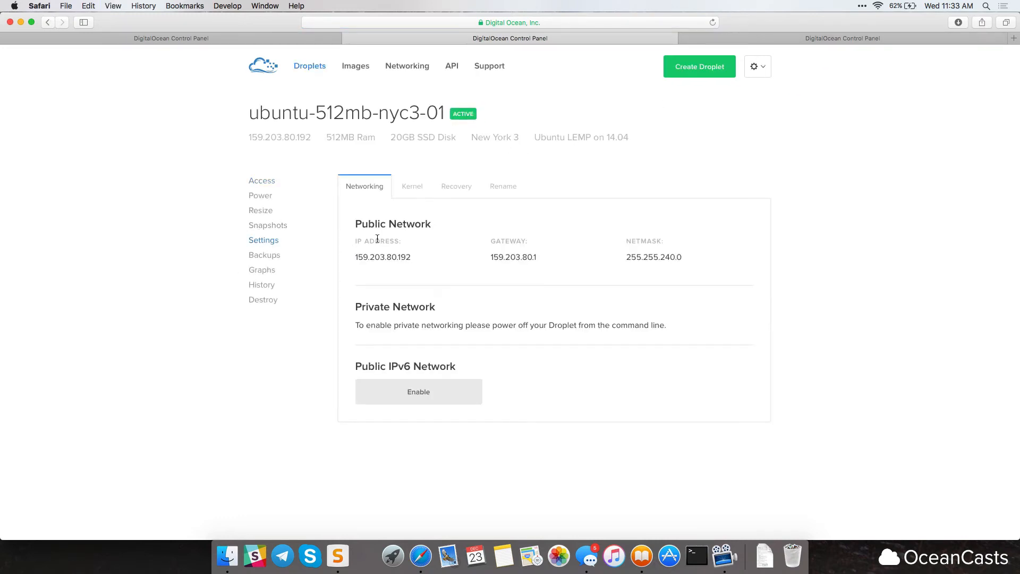
pyautogui.click(503, 187)
pyautogui.click(468, 270)
pyautogui.write('serverb')
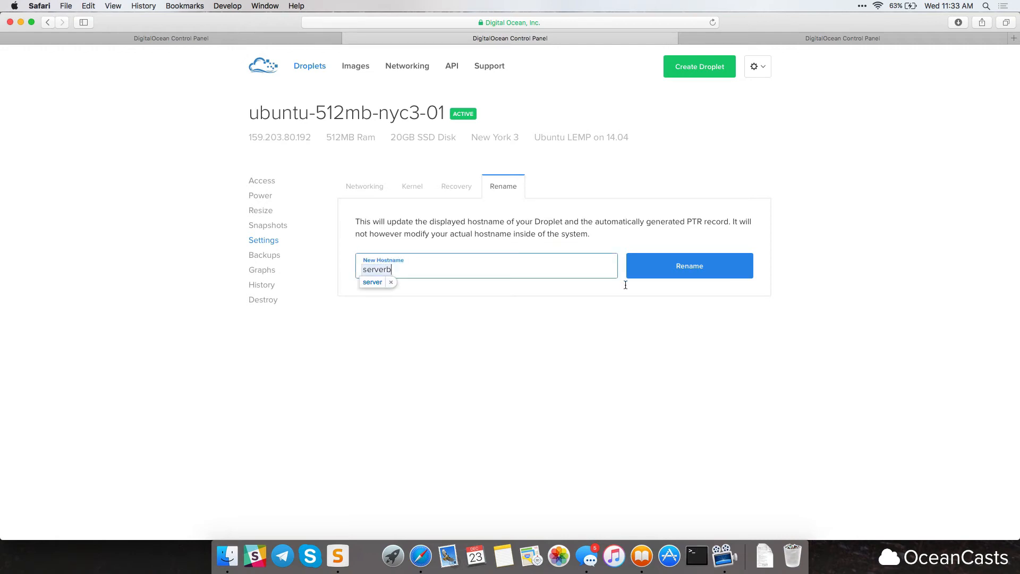
pyautogui.press('Return')
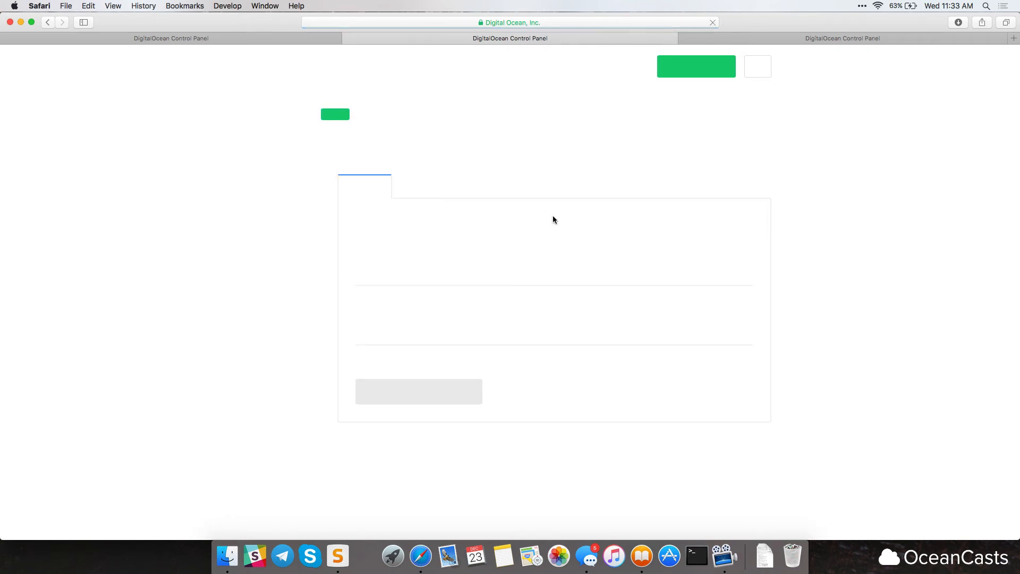
# Close the spare control panel tabs, keeping only the Droplets list, and reload it to check both names and IP addresses.
pyautogui.click(348, 38)
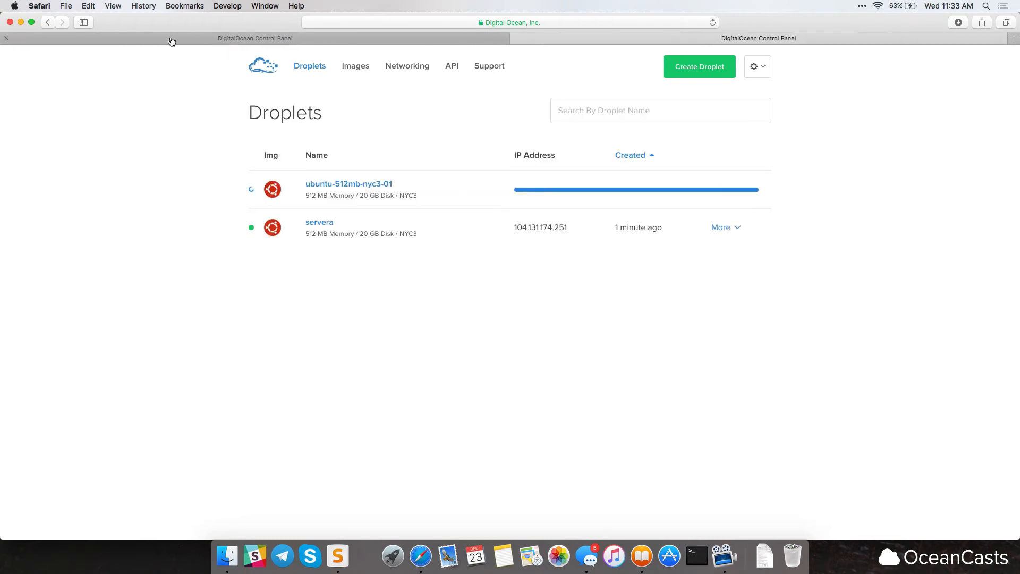
pyautogui.click(6, 39)
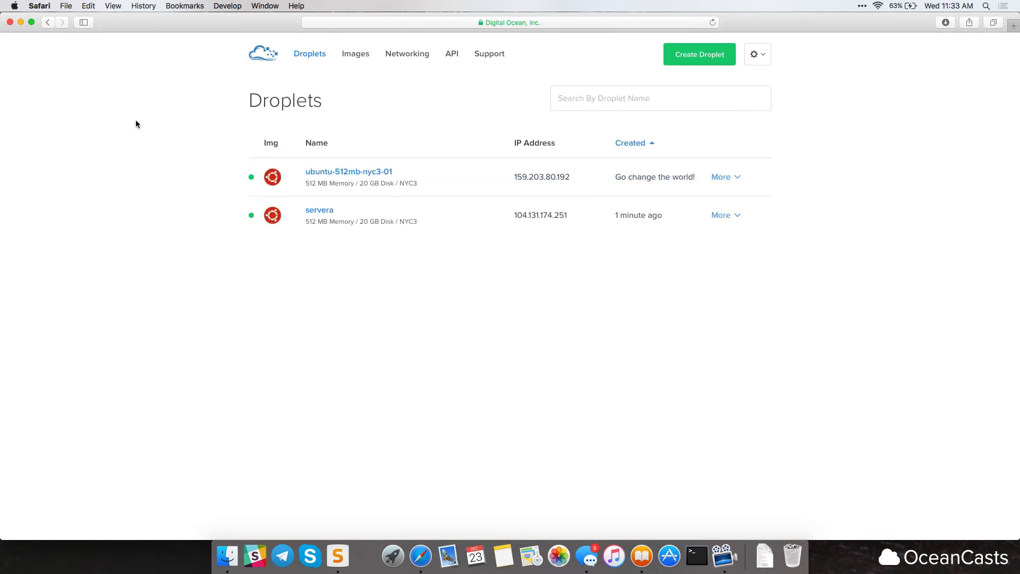
pyautogui.press('super+r')
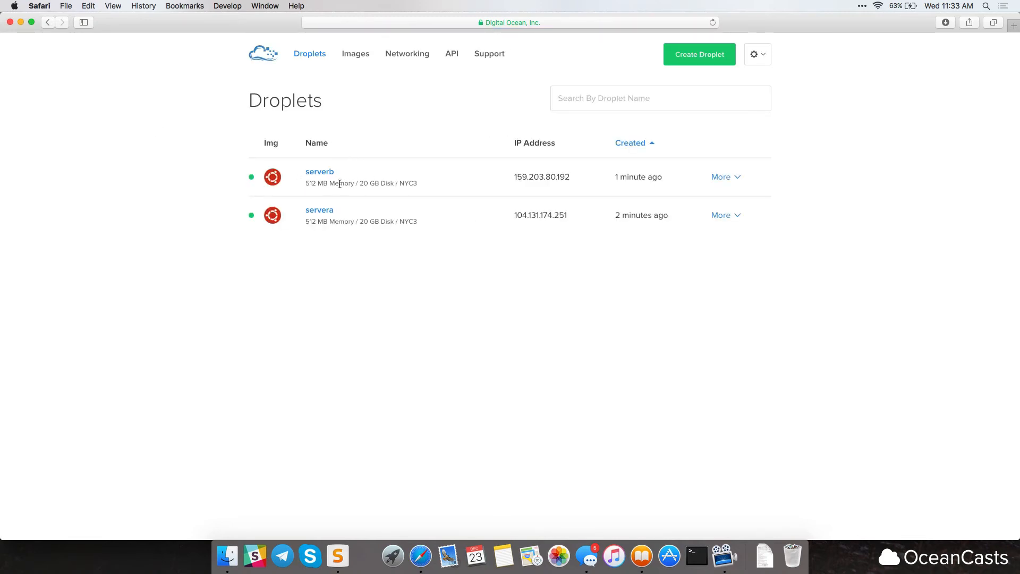
pyautogui.moveTo(509, 183); pyautogui.dragTo(577, 181)
pyautogui.click(567, 203)
# Read the Floating IPs notes in the networking section and assign a floating IP to servera.
pyautogui.click(413, 55)
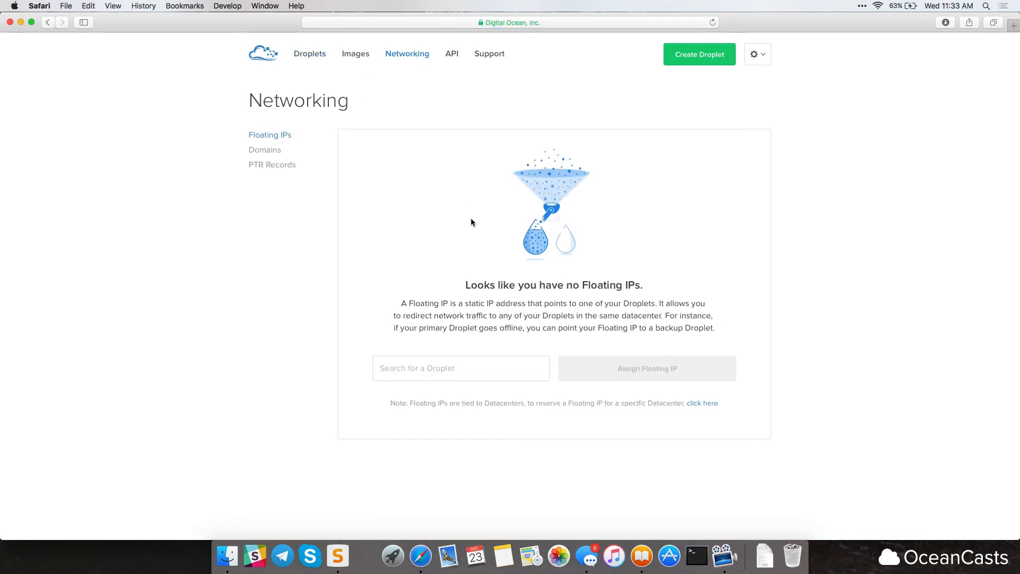
pyautogui.moveTo(465, 285); pyautogui.dragTo(636, 286)
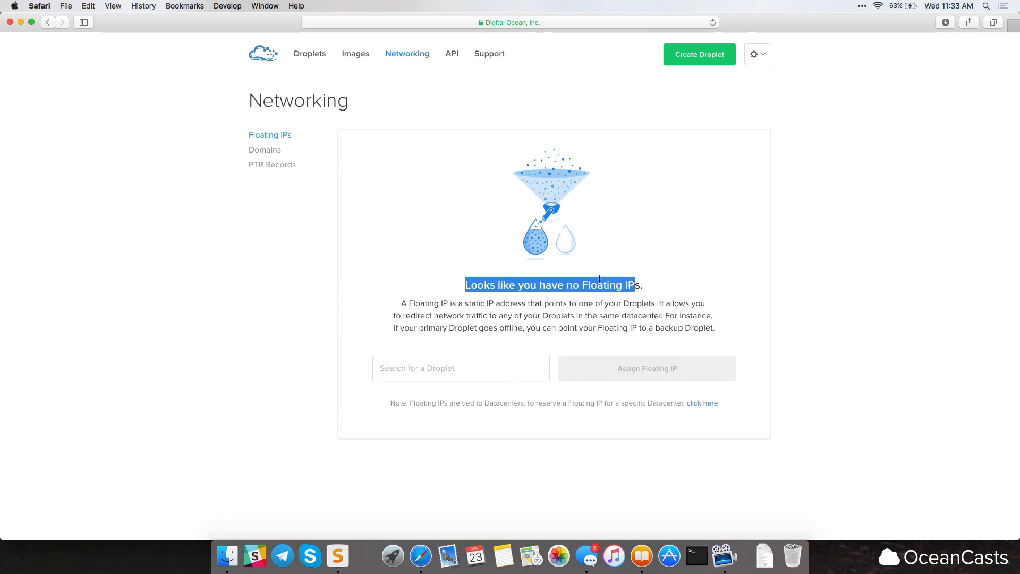
pyautogui.moveTo(420, 403); pyautogui.dragTo(603, 402)
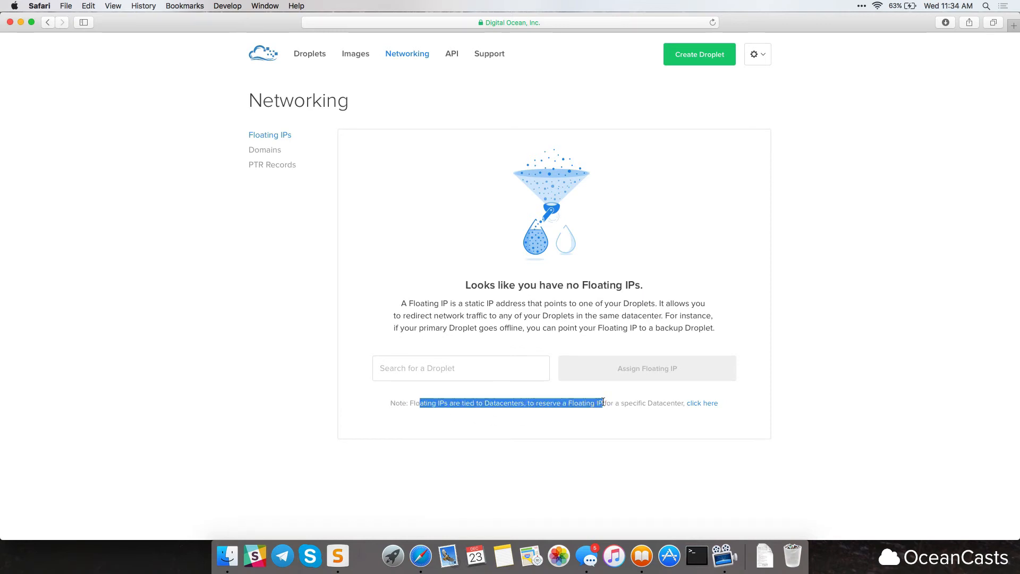
pyautogui.click(603, 402)
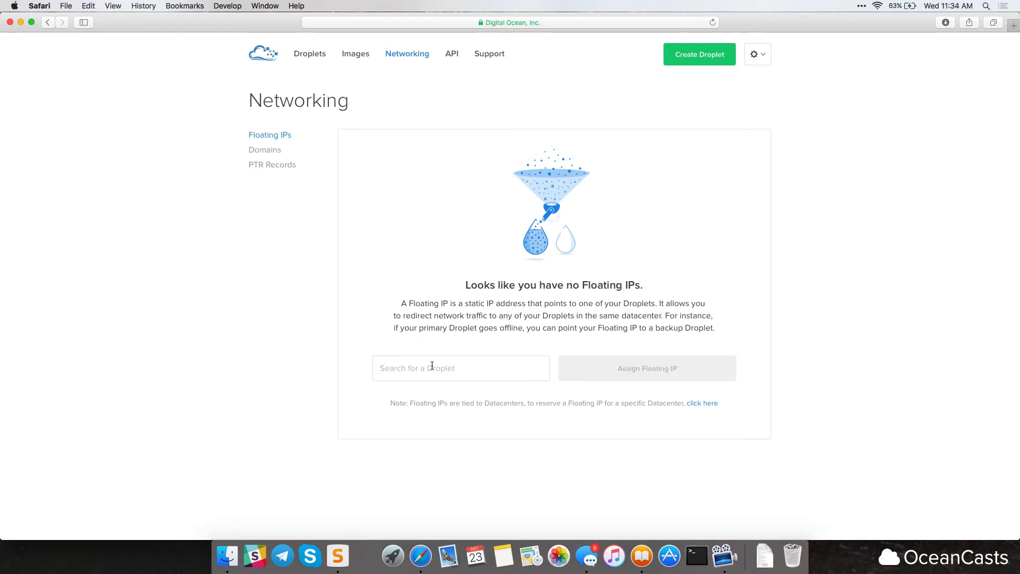
pyautogui.click(457, 369)
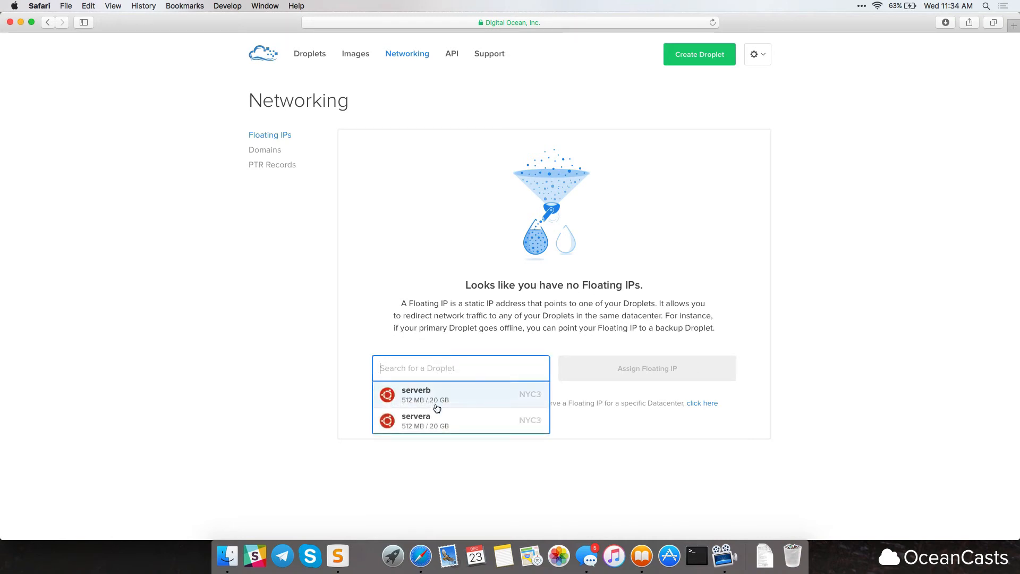
pyautogui.click(438, 423)
pyautogui.click(603, 376)
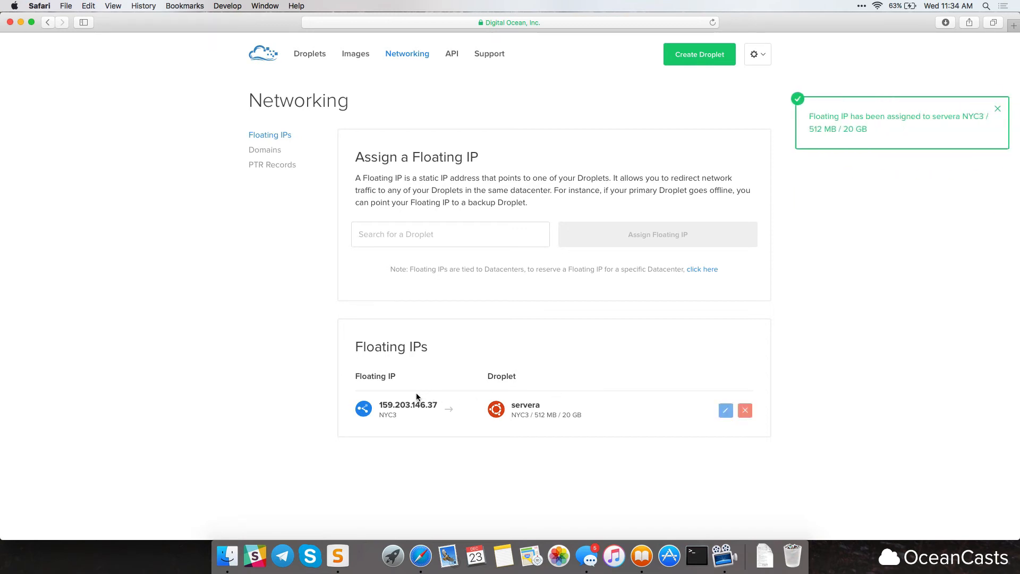
# Copy the floating IP assigned to servera and load it in a new browser tab to test it.
pyautogui.click(525, 405)
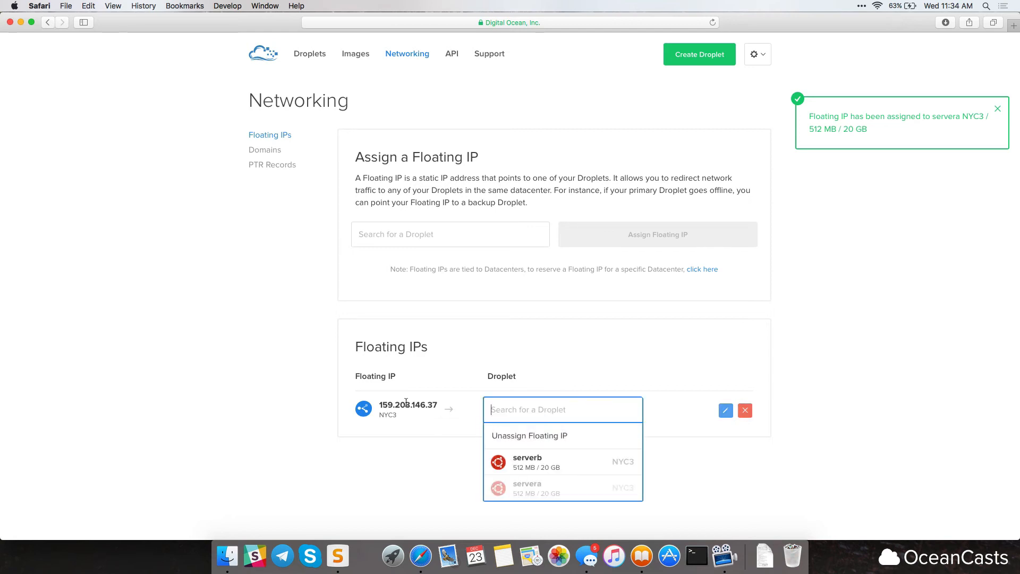
pyautogui.click(428, 429)
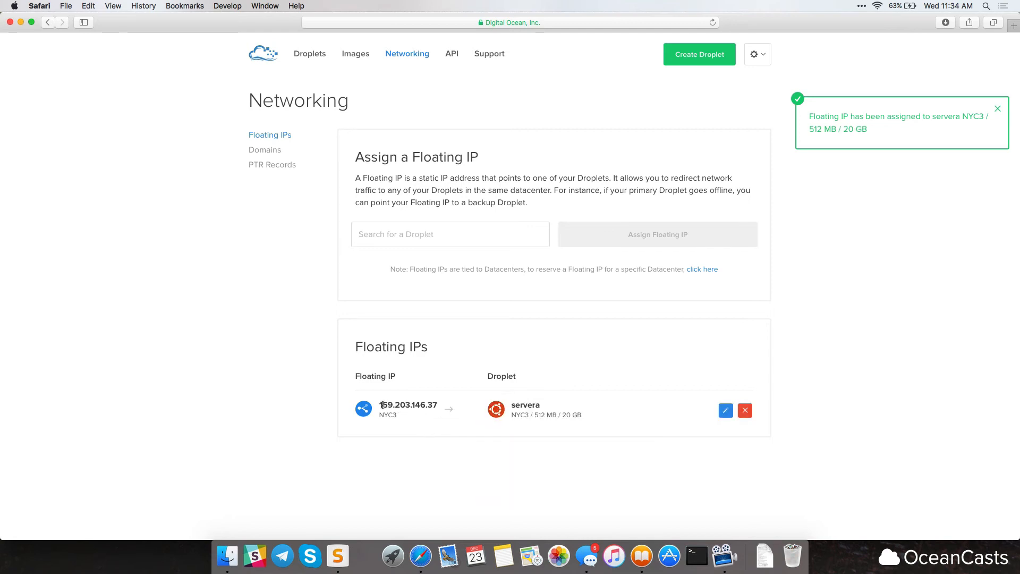
pyautogui.moveTo(380, 405); pyautogui.dragTo(438, 408)
pyautogui.press('super+c')
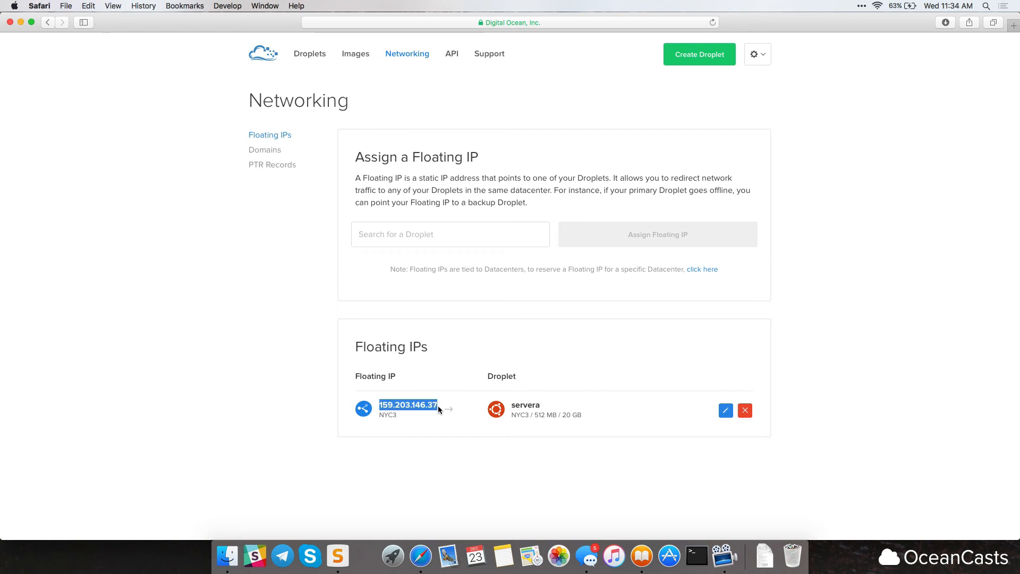
pyautogui.click(1014, 25)
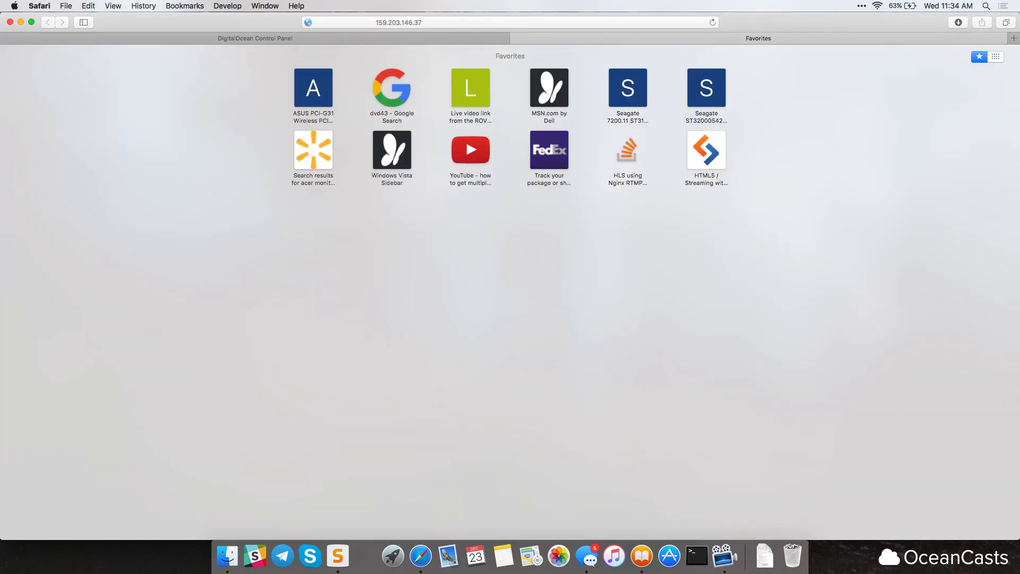
pyautogui.press('super+v')
pyautogui.press('Return')
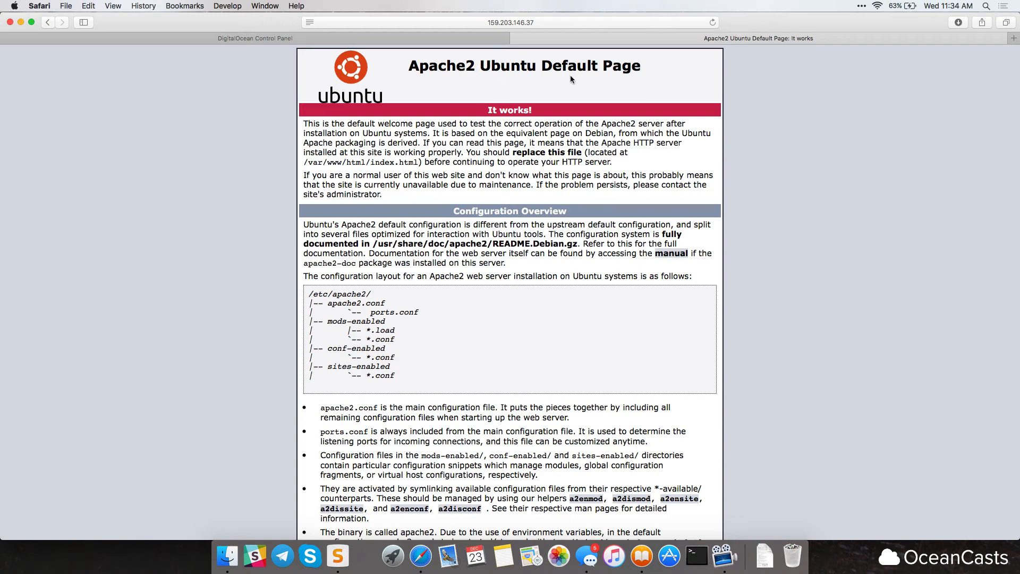
# Try to load serverb's own IP address from the Droplets list in a new browser tab.
pyautogui.click(476, 37)
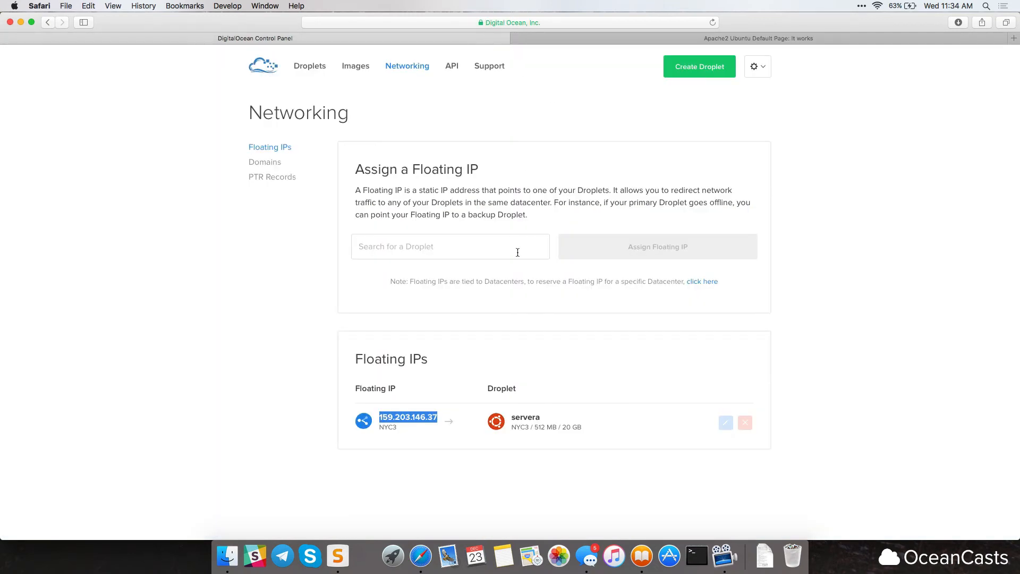
pyautogui.click(516, 268)
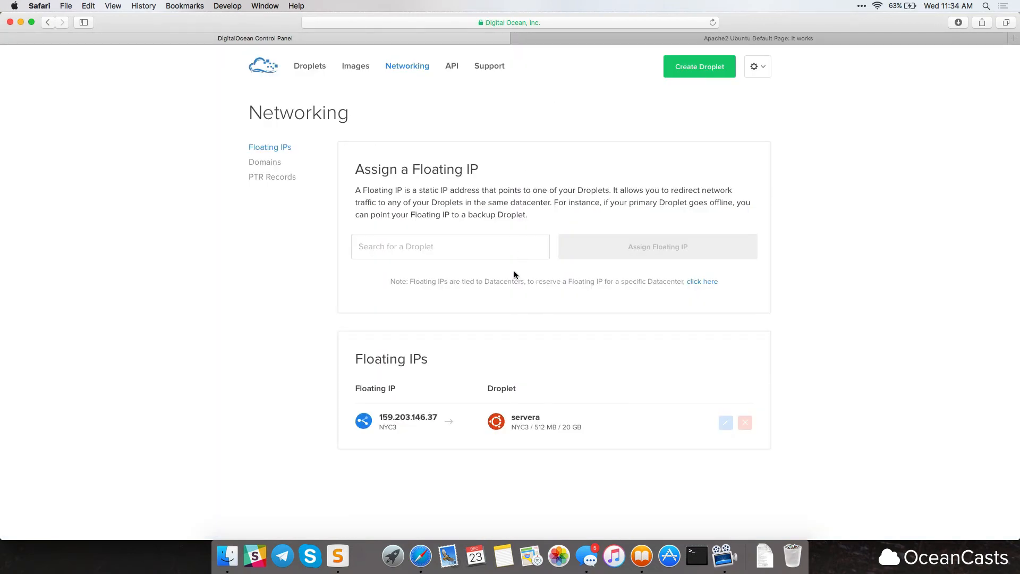
pyautogui.click(310, 68)
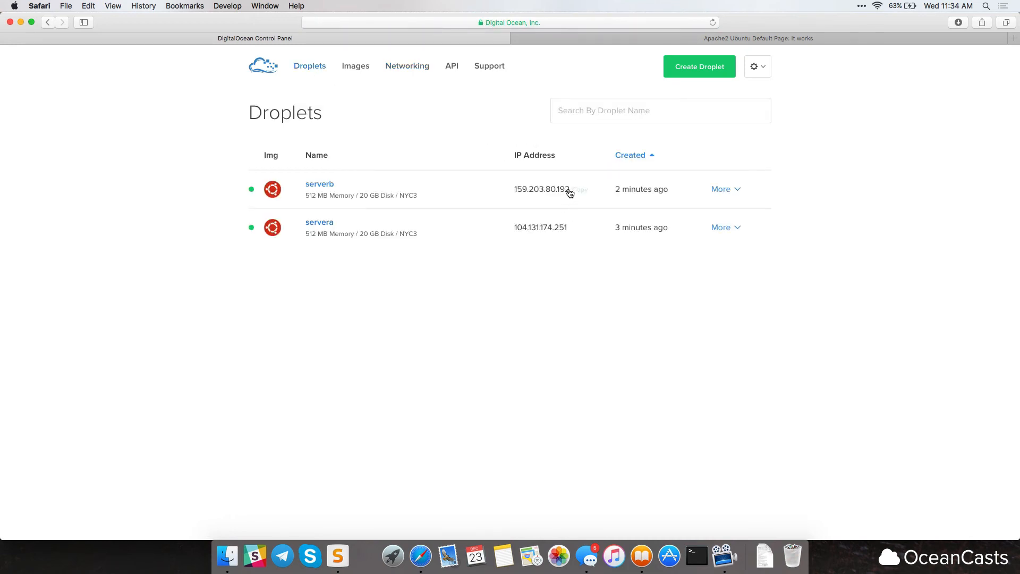
pyautogui.click(585, 192)
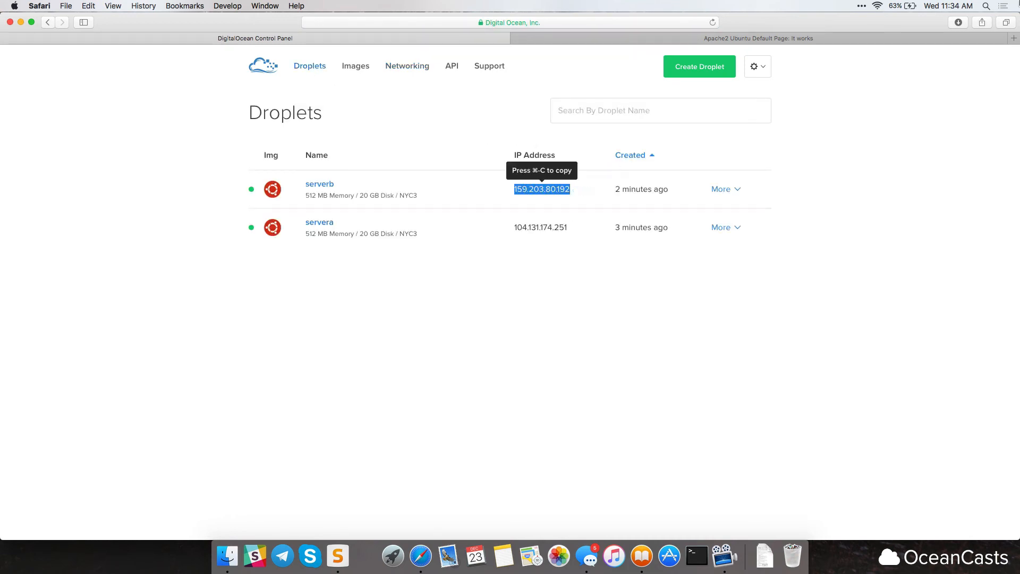
pyautogui.click(1014, 38)
pyautogui.press('super+v')
pyautogui.press('Return')
# Try to load servera's own IP address from the Droplets list in another new browser tab.
pyautogui.click(263, 37)
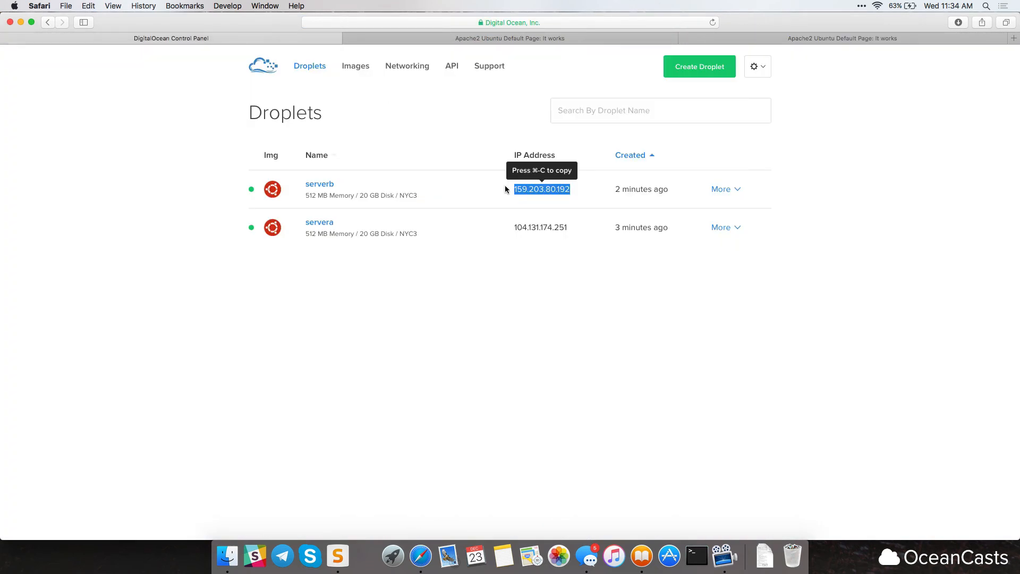
pyautogui.click(535, 226)
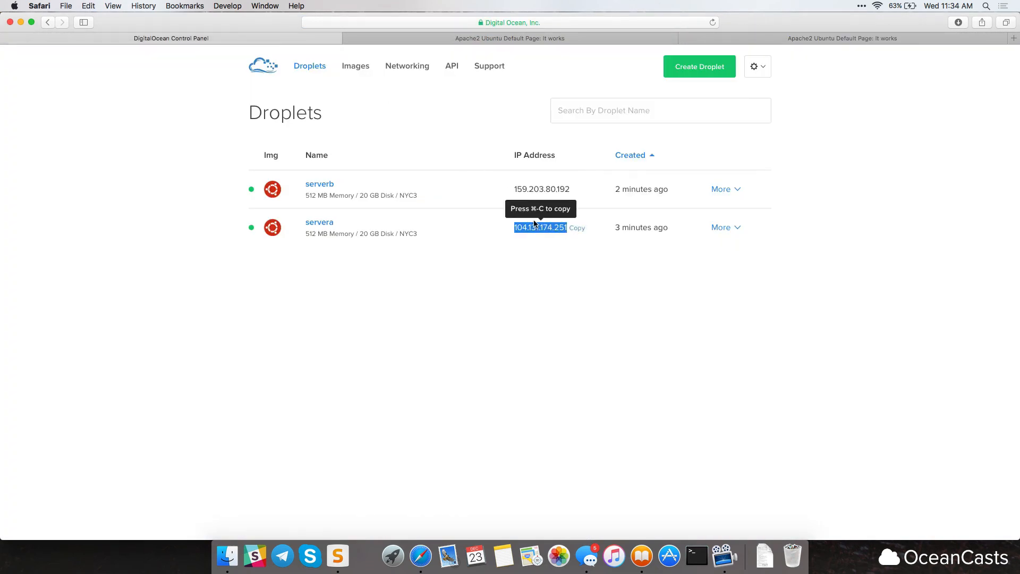
pyautogui.click(1014, 39)
pyautogui.press('super+v')
pyautogui.press('Return')
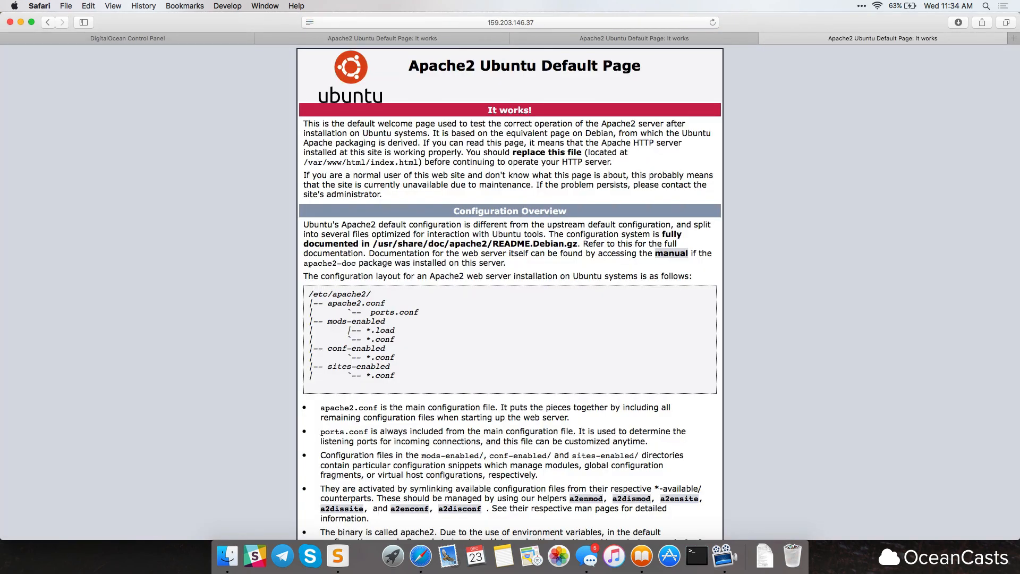
# Retry copying servera's own IP address from the Droplets list and loading it in the last opened tab.
pyautogui.click(187, 38)
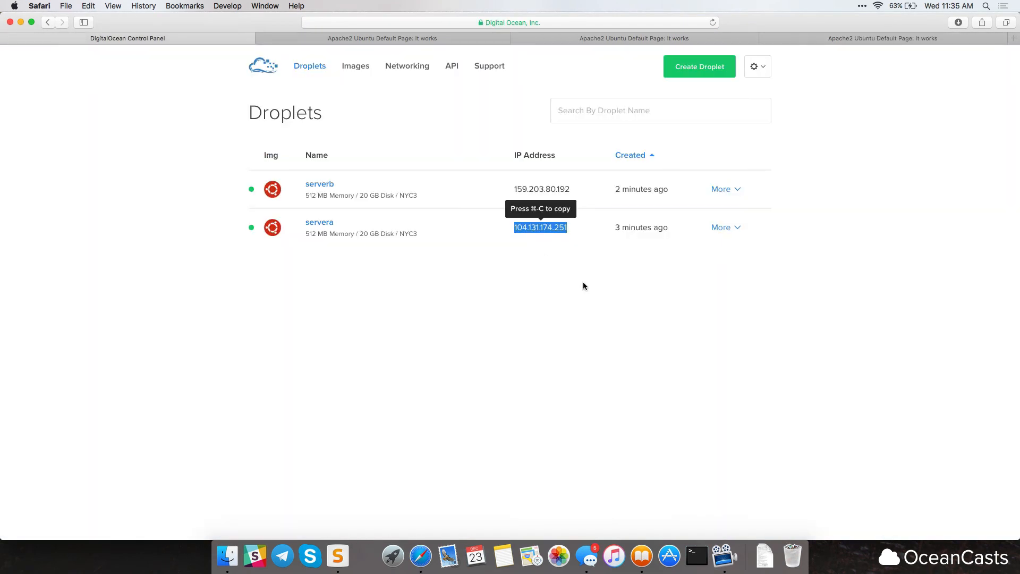
pyautogui.click(576, 228)
pyautogui.click(922, 40)
pyautogui.click(518, 24)
pyautogui.press('super+v')
pyautogui.press('Return')
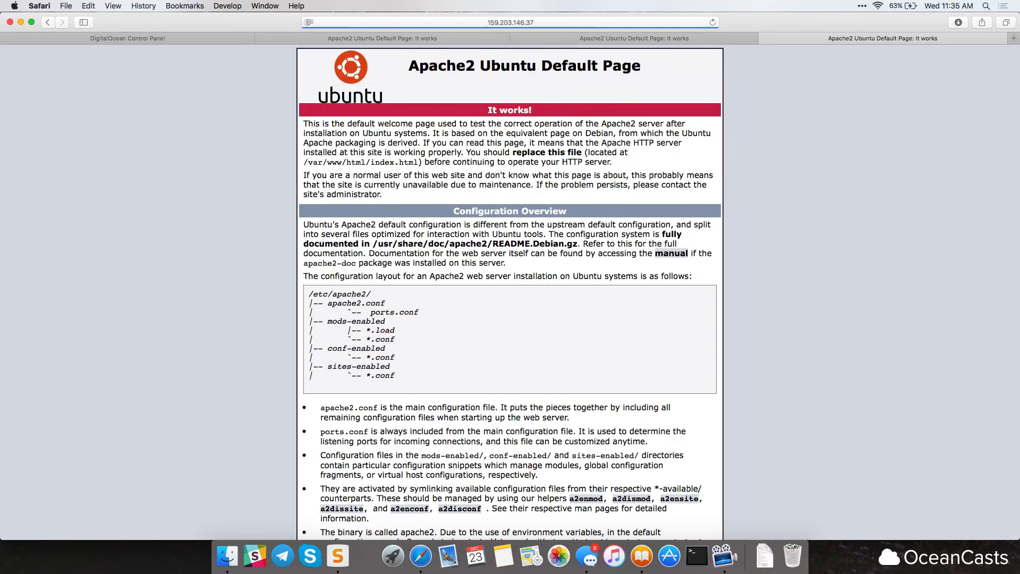
pyautogui.click(520, 22)
pyautogui.press('Escape')
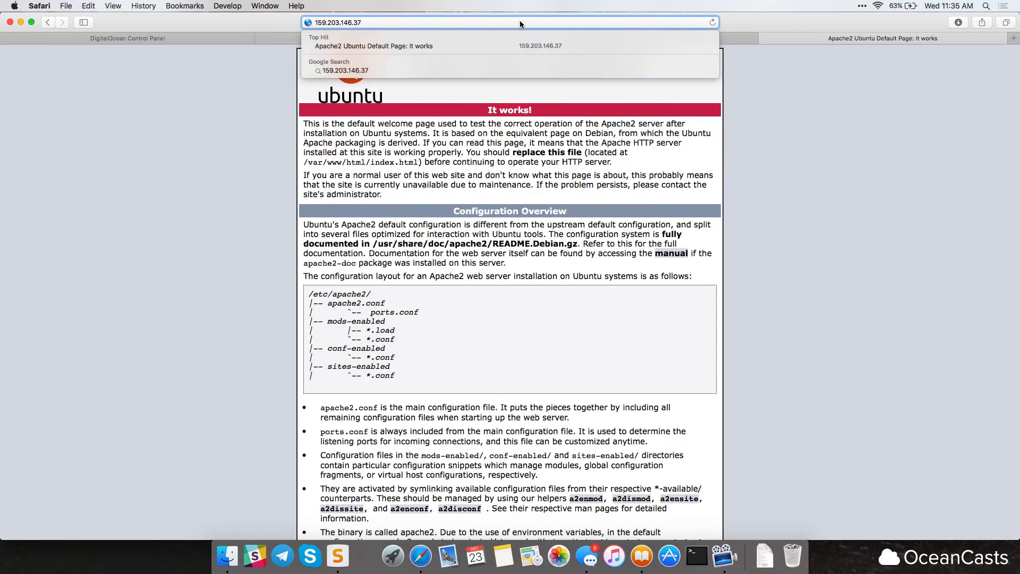
pyautogui.click(211, 39)
pyautogui.press('super+c')
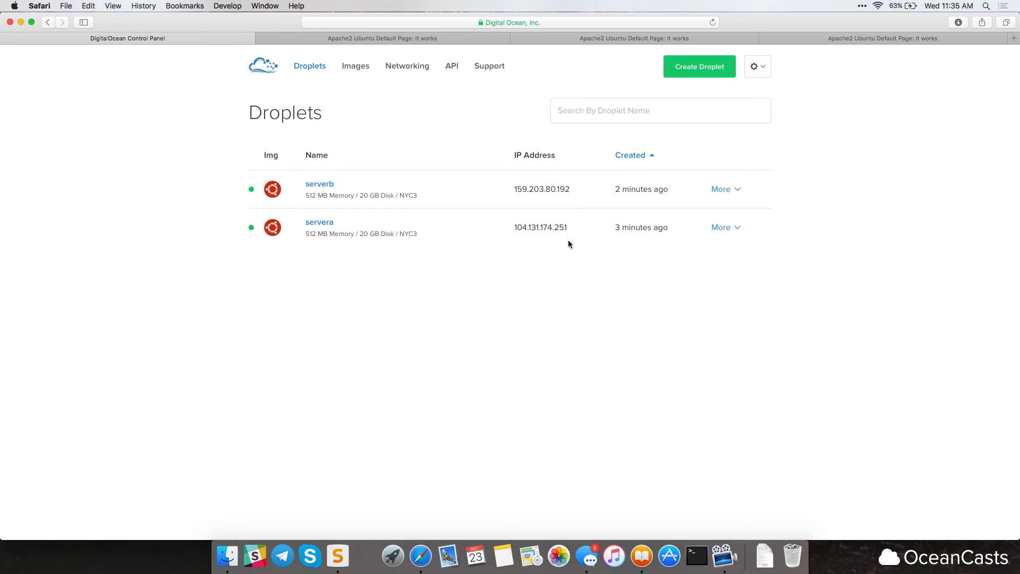
pyautogui.click(914, 41)
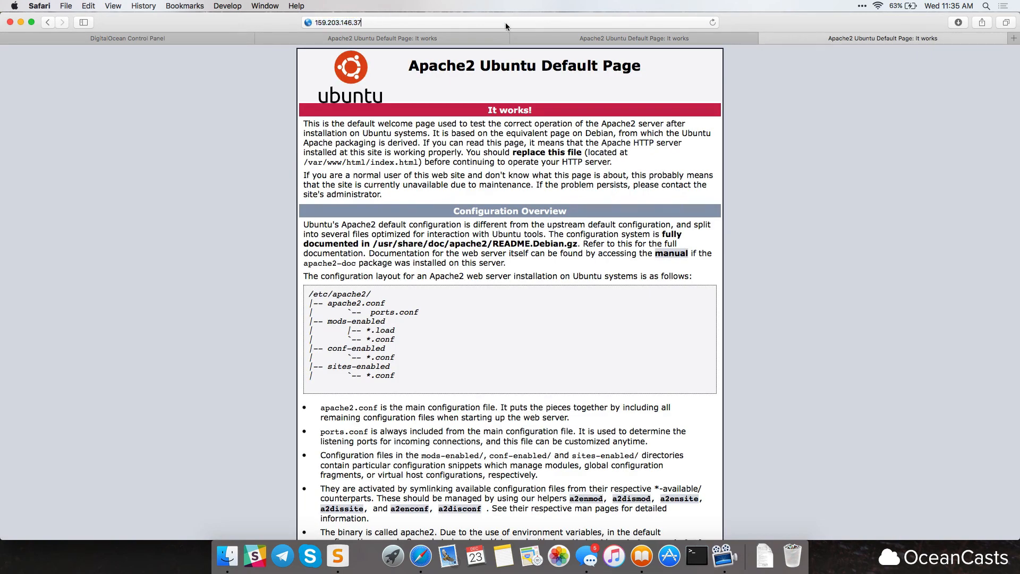
pyautogui.click(505, 22)
pyautogui.press('super+v')
pyautogui.press('Return')
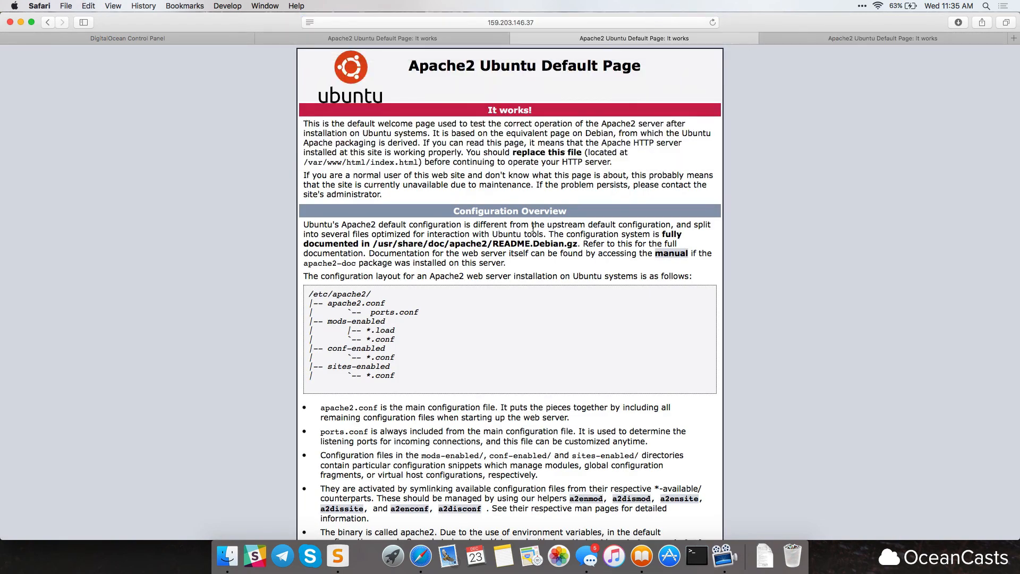
# Check the installed image on servera's Droplet page and return to the Droplets list.
pyautogui.click(164, 38)
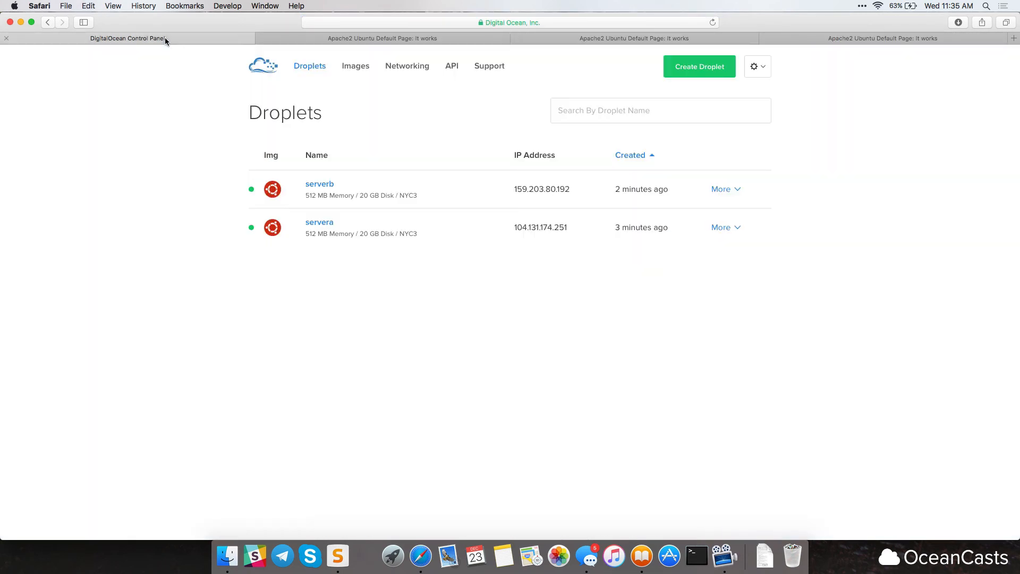
pyautogui.click(323, 228)
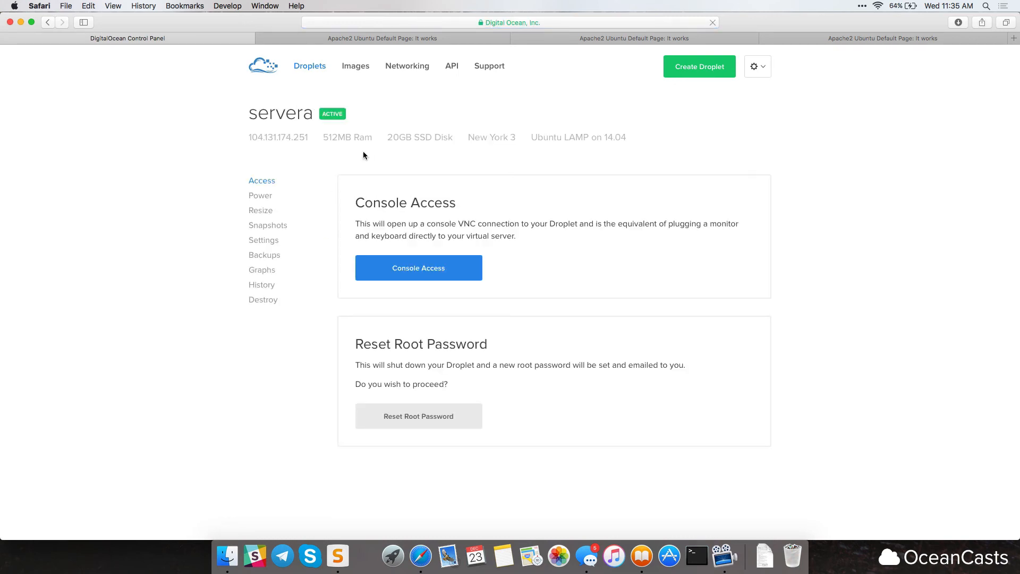
pyautogui.moveTo(549, 139); pyautogui.dragTo(608, 139)
pyautogui.press('super+bracketleft')
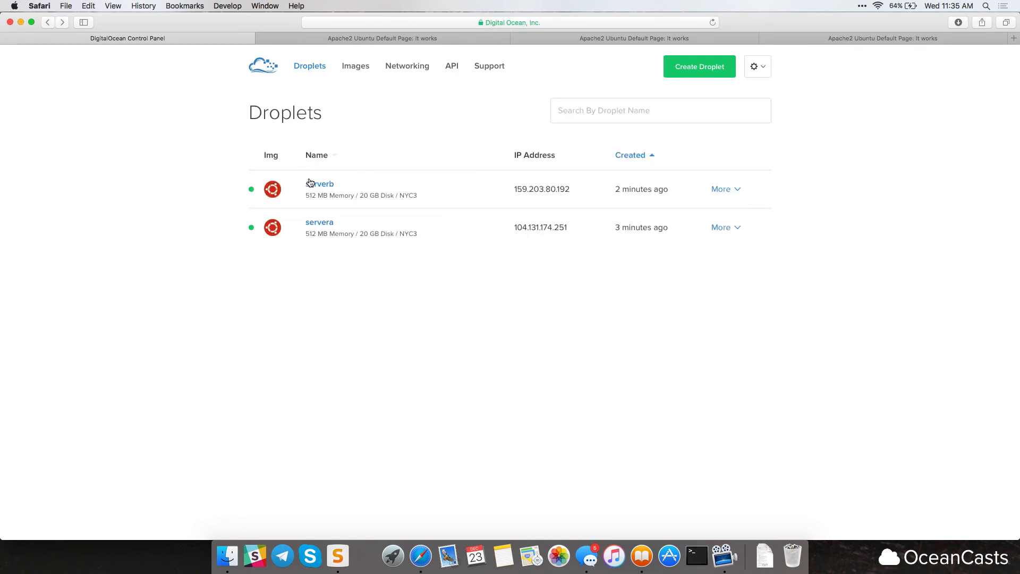
# Open serverb's Droplet page and check its installed image.
pyautogui.click(312, 182)
pyautogui.moveTo(573, 139); pyautogui.dragTo(608, 140)
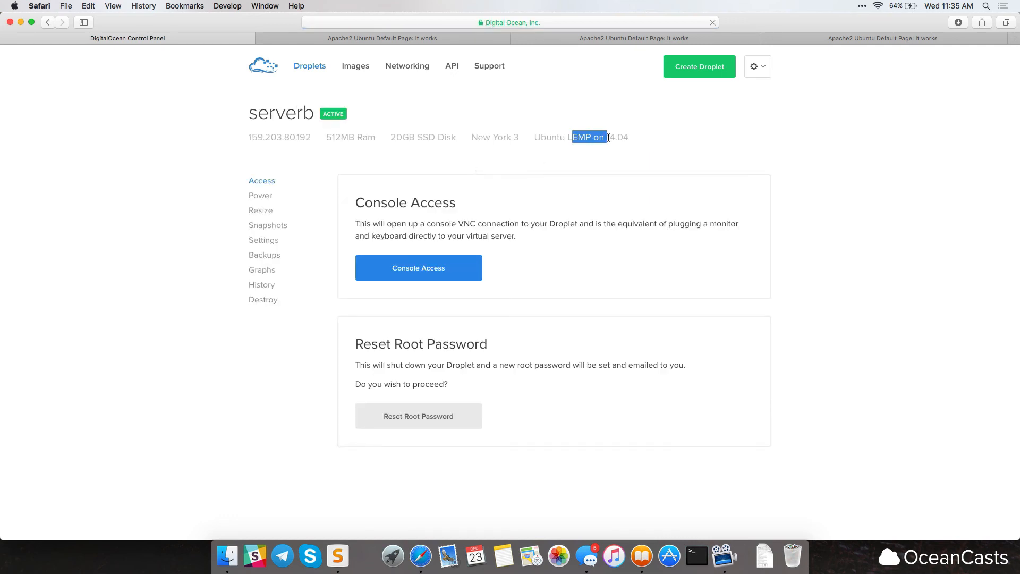
pyautogui.click(611, 141)
# Load serverb's own IP address, 159.203.80.192, in the third browser tab and reorder the tabs so servera's page comes before it.
pyautogui.moveTo(329, 139); pyautogui.dragTo(248, 139)
pyautogui.press('super+c')
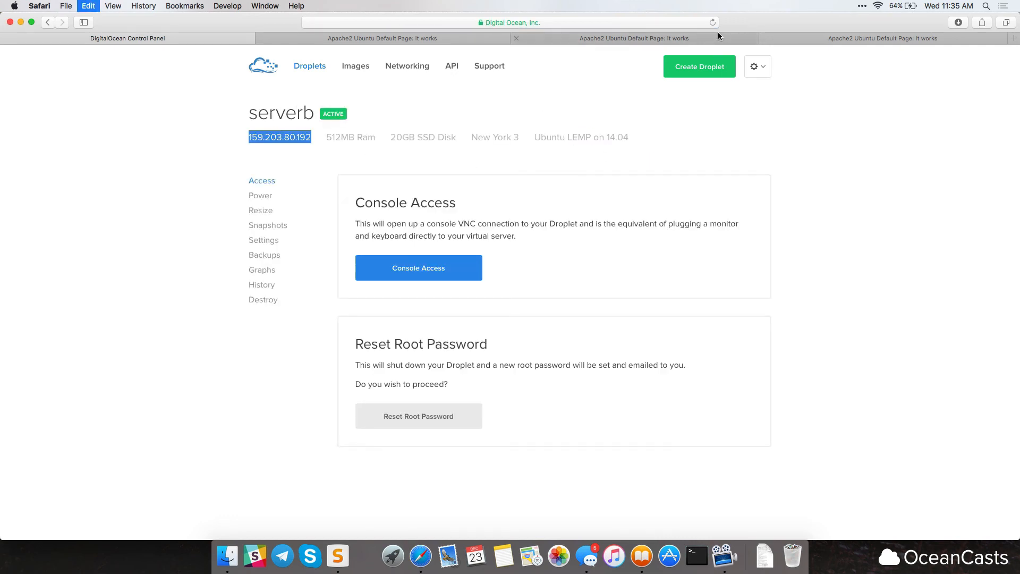
pyautogui.click(696, 36)
pyautogui.press('super+l')
pyautogui.press('super+v')
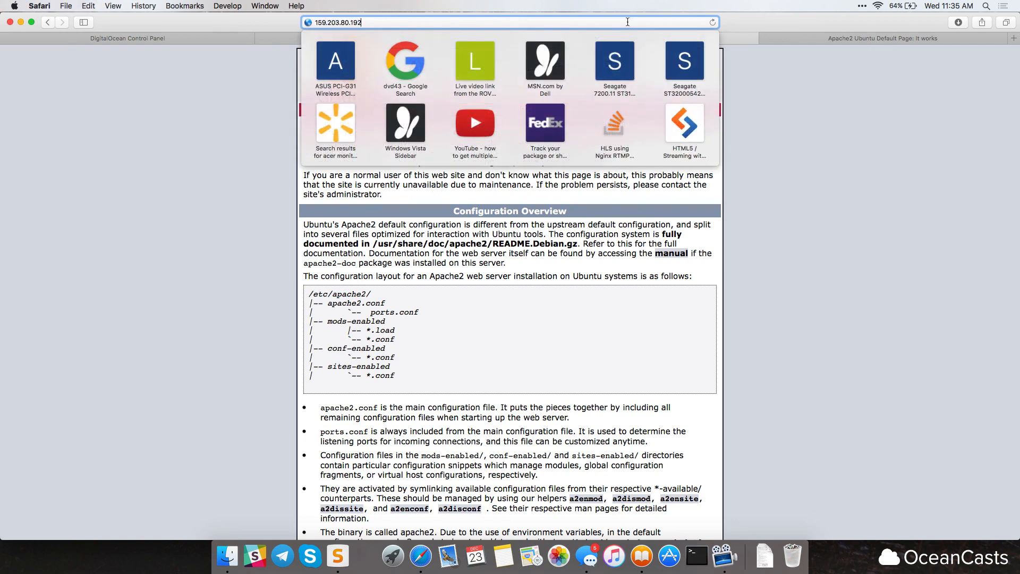
pyautogui.press('Return')
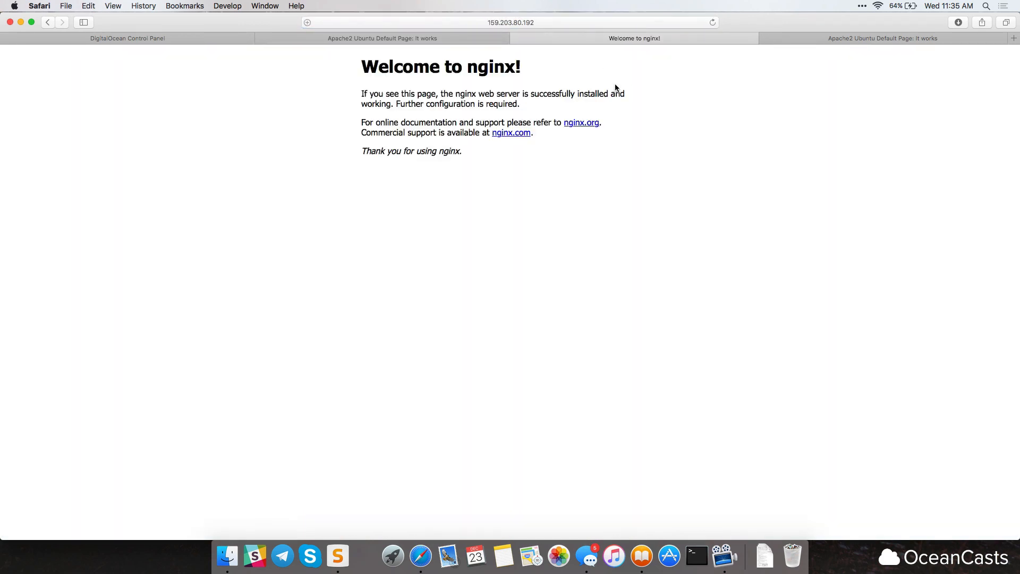
pyautogui.moveTo(845, 37); pyautogui.dragTo(668, 38)
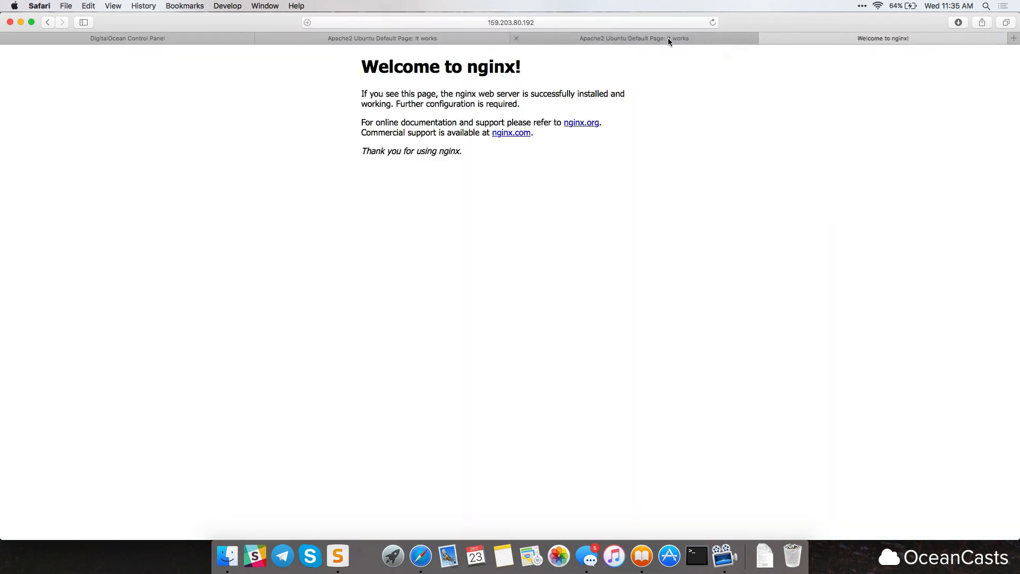
pyautogui.click(833, 39)
# Check on the control panel's Networking page which Droplet the floating IP points to.
pyautogui.click(161, 41)
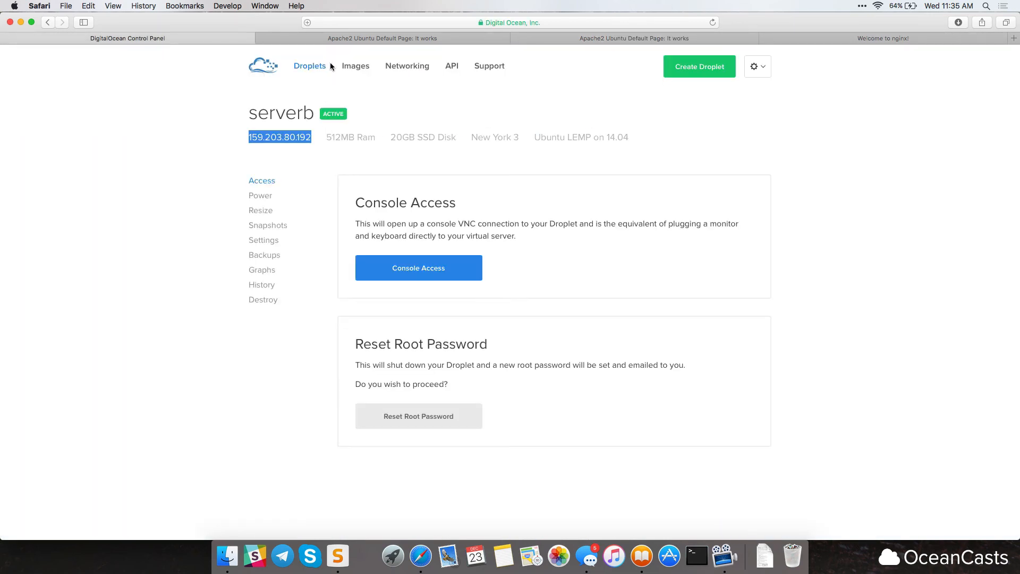
pyautogui.click(409, 67)
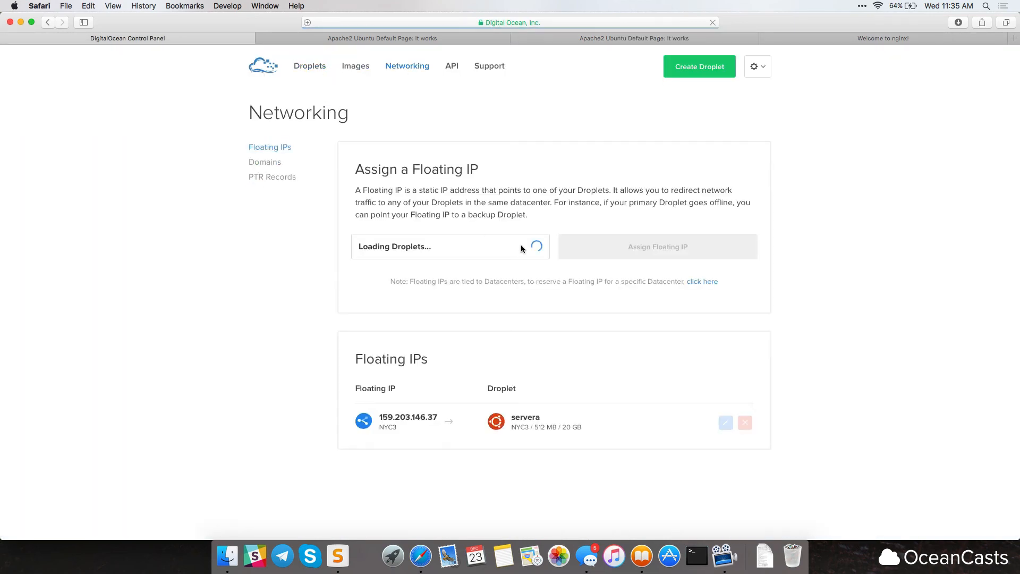
pyautogui.moveTo(520, 419); pyautogui.dragTo(544, 421)
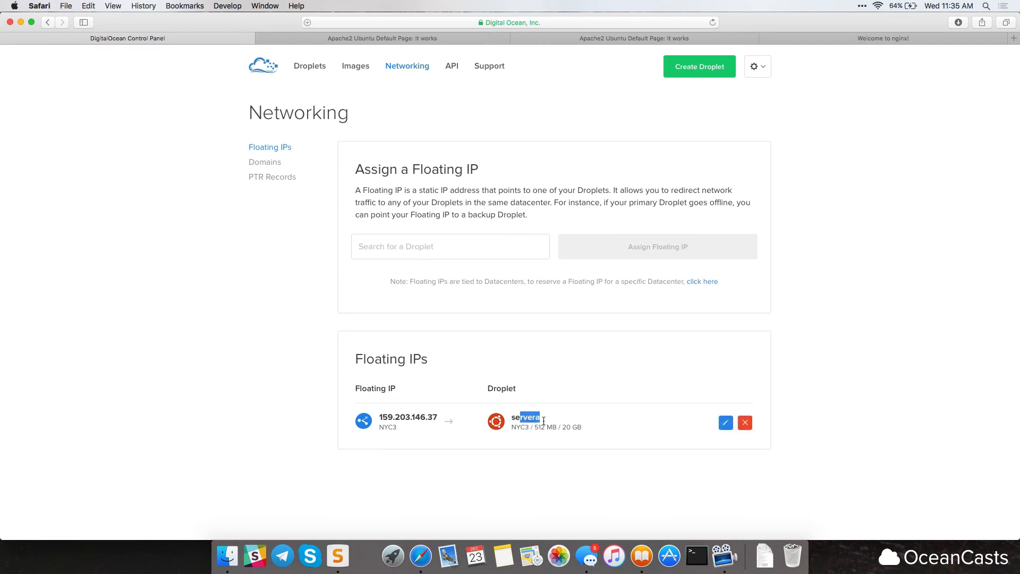
pyautogui.click(569, 384)
# Copy the floating IP 159.203.146.37 and load it in the second browser tab.
pyautogui.moveTo(378, 417); pyautogui.dragTo(439, 418)
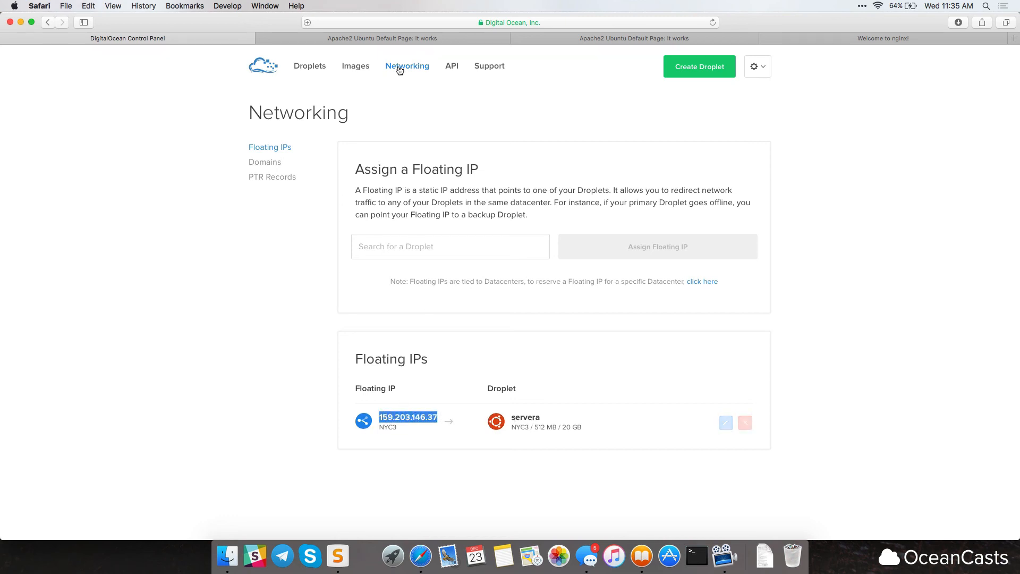
pyautogui.click(407, 39)
pyautogui.click(470, 22)
pyautogui.press('super+v')
pyautogui.press('Return')
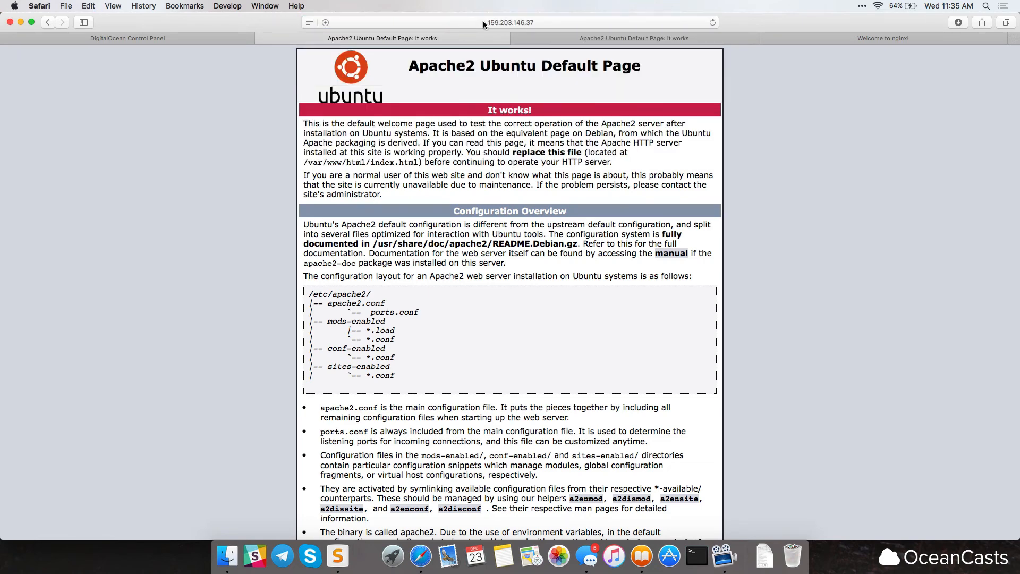
# Reassign the floating IP 159.203.146.37 to serverb on the Networking page.
pyautogui.click(181, 38)
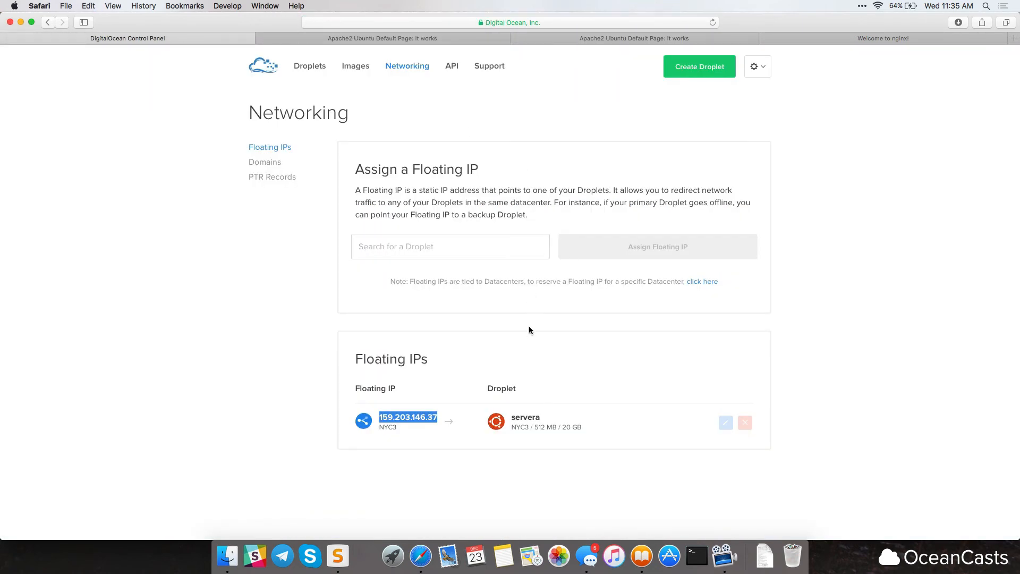
pyautogui.click(725, 422)
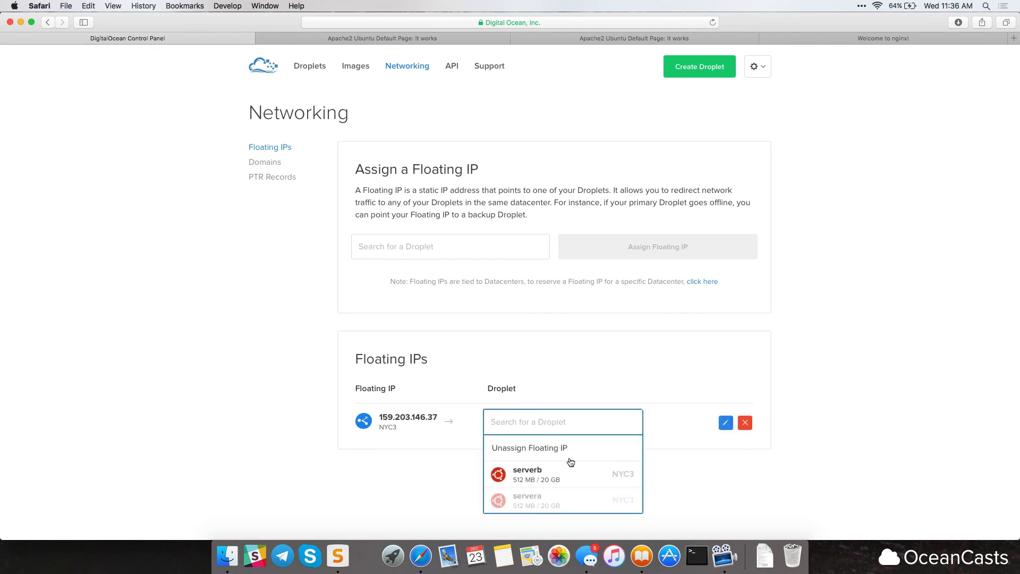
pyautogui.click(559, 473)
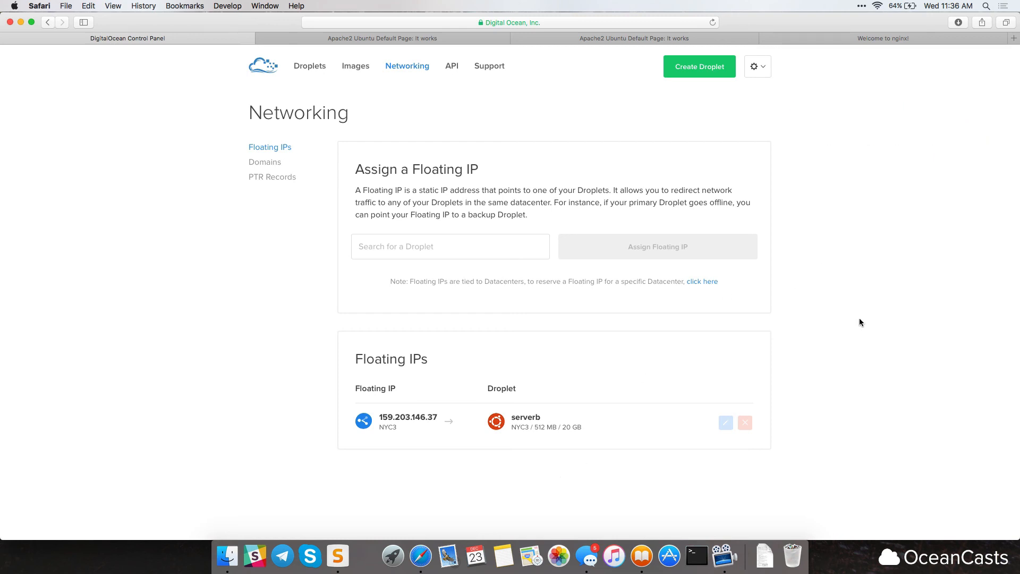
# Reload the floating IP's page and compare it with the pages at servera's and serverb's own IP addresses.
pyautogui.click(441, 38)
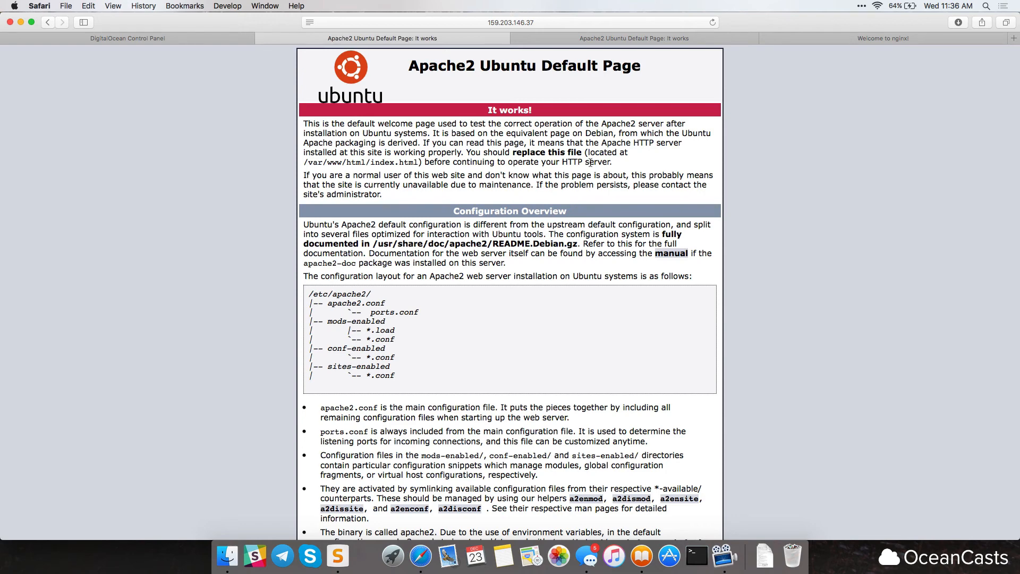
pyautogui.press('super+r')
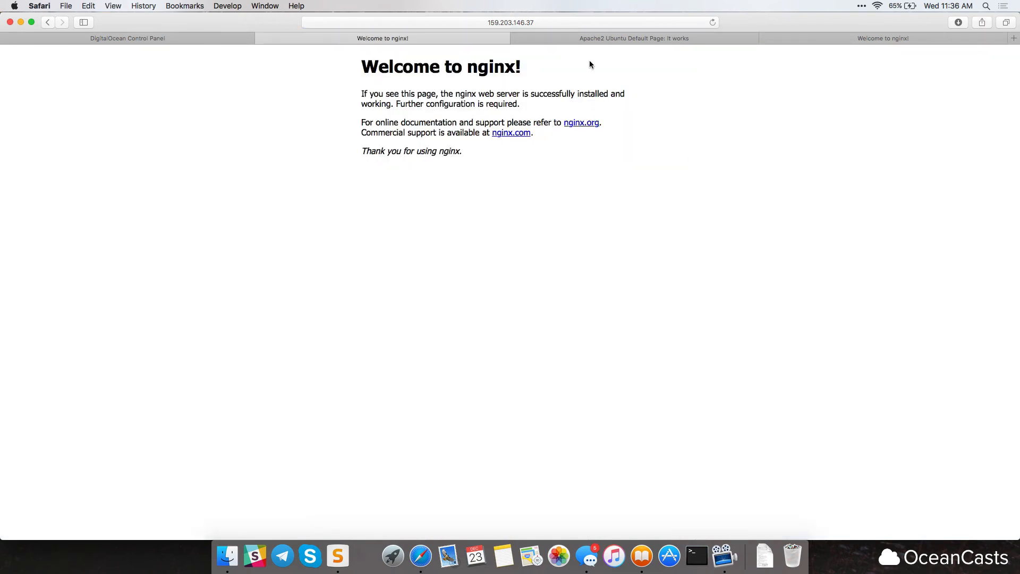
pyautogui.click(603, 40)
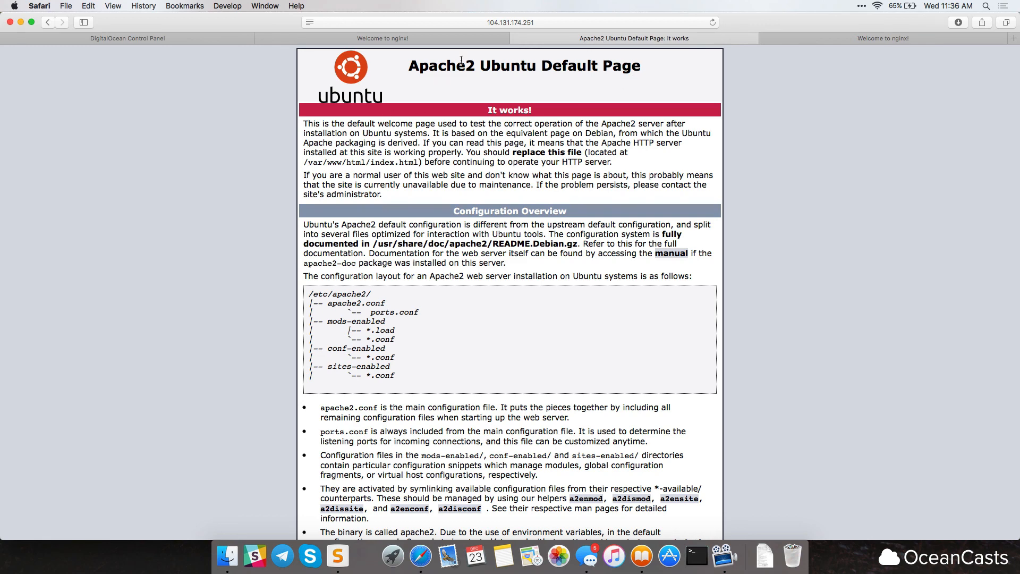
pyautogui.click(811, 41)
pyautogui.moveTo(395, 83); pyautogui.dragTo(479, 73)
pyautogui.click(520, 112)
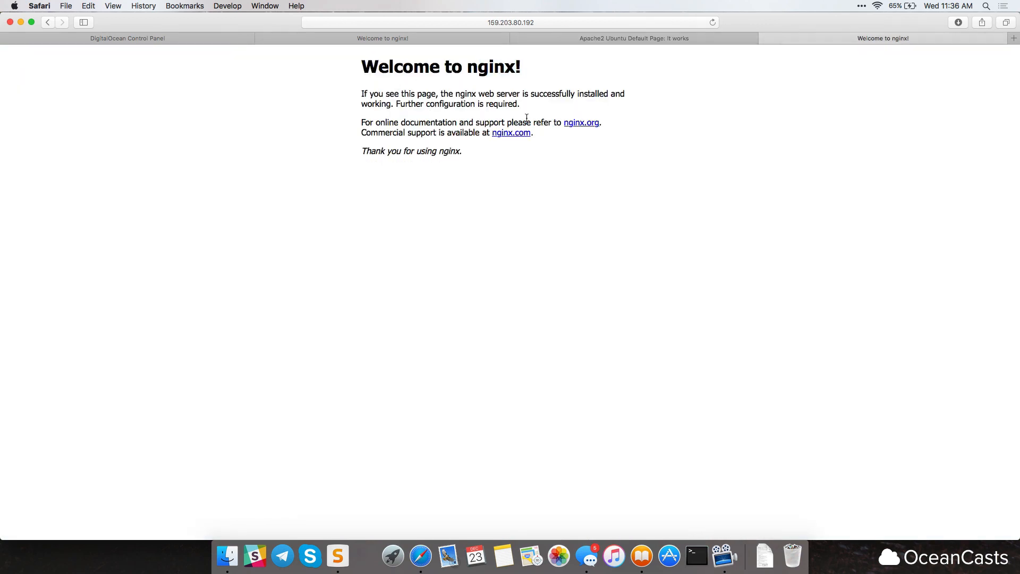
pyautogui.click(396, 42)
# Check which Droplets can be given a new floating IP before and after reloading the Networking page, and return to the Droplets list.
pyautogui.click(179, 42)
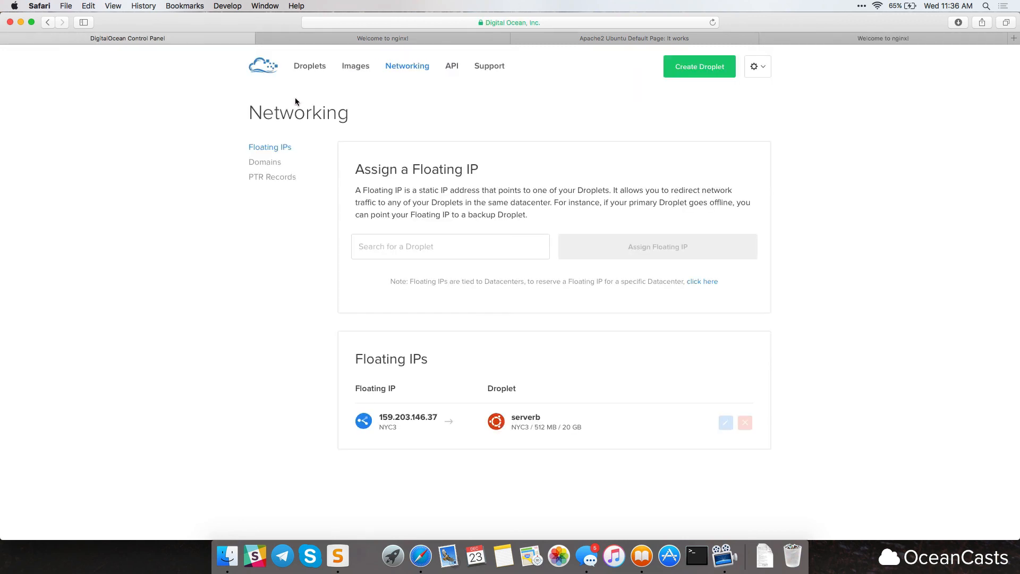
pyautogui.click(504, 251)
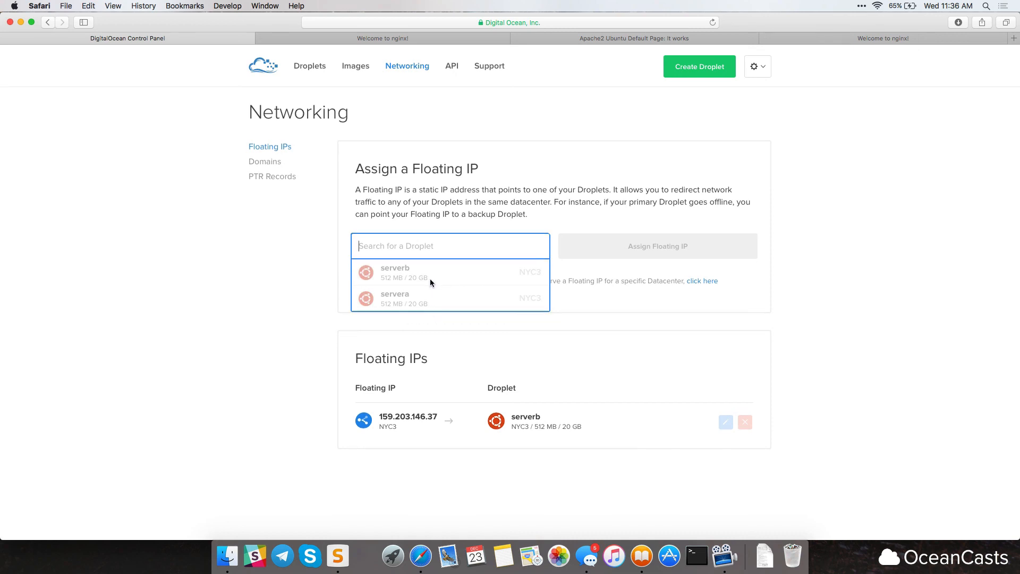
pyautogui.click(547, 308)
pyautogui.press('super+r')
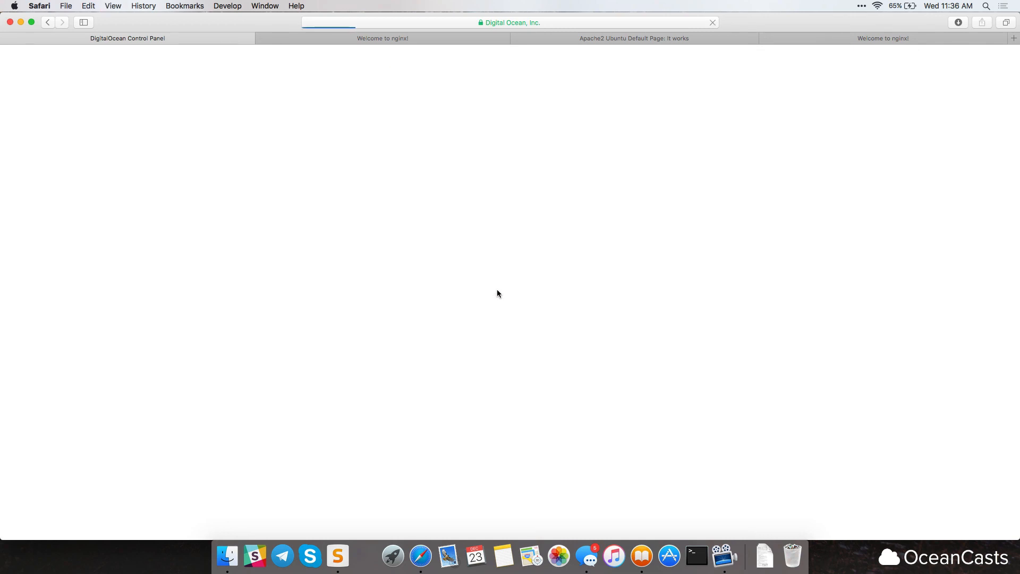
pyautogui.click(464, 247)
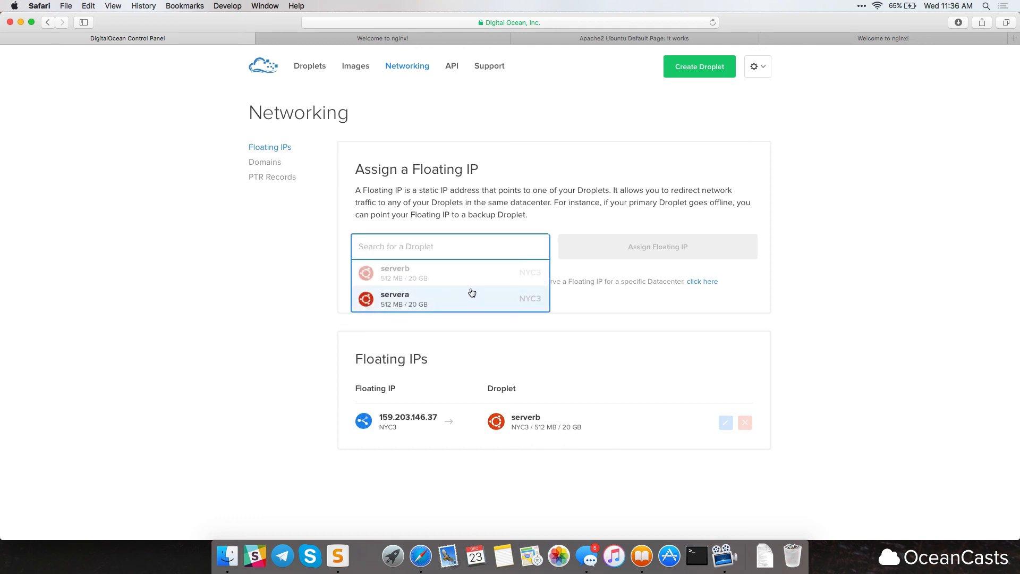
pyautogui.click(593, 320)
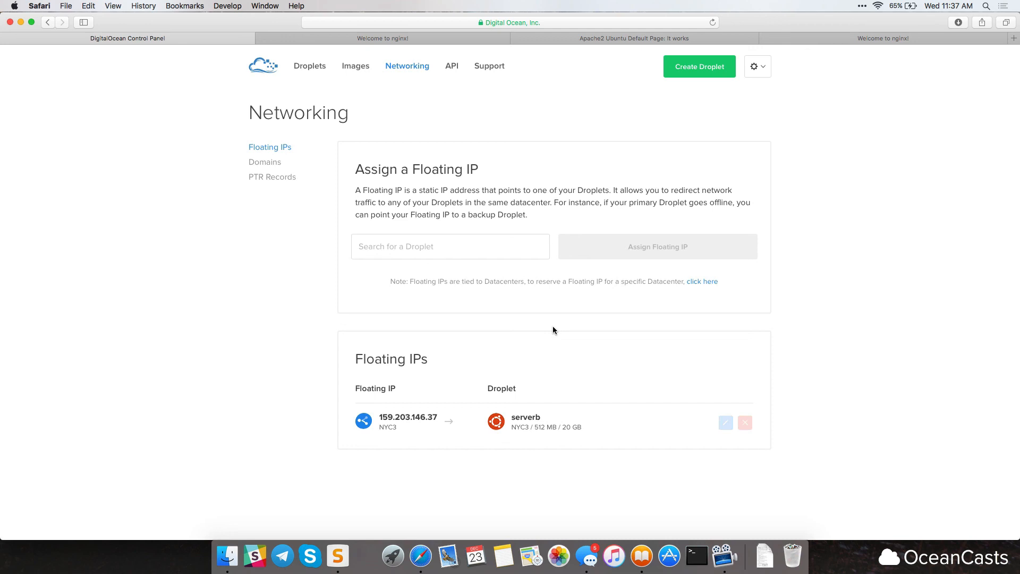
pyautogui.click(309, 74)
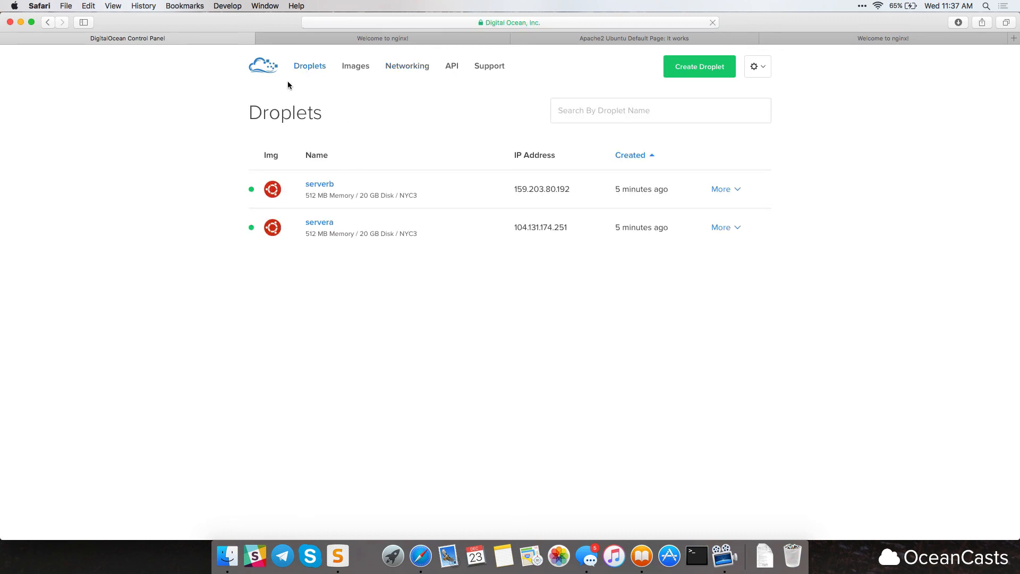